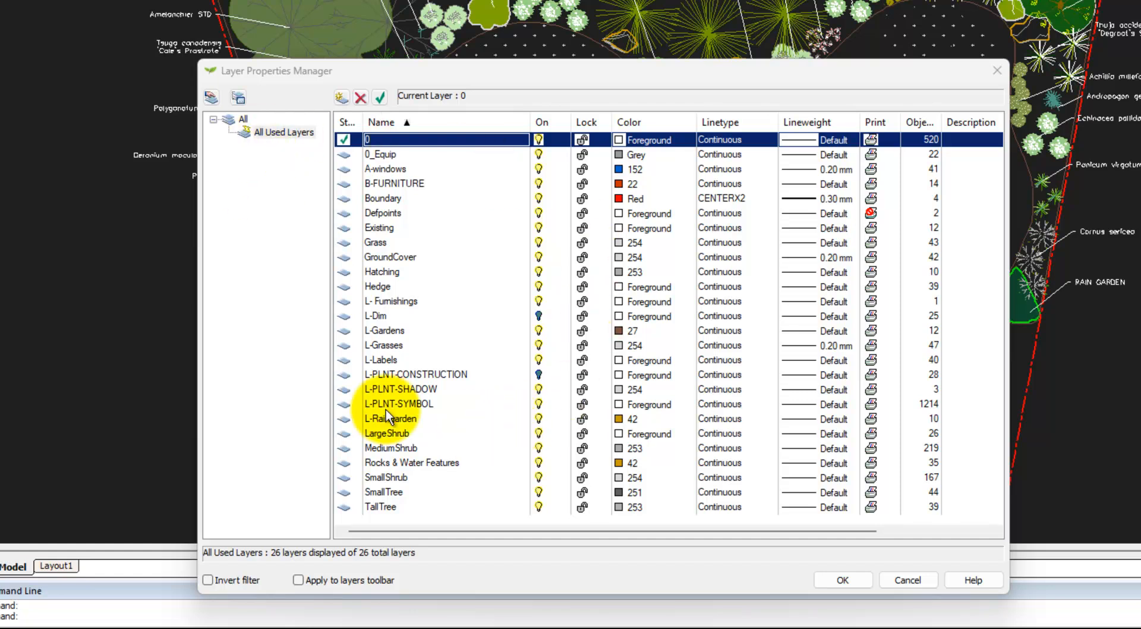
Create a new layer named Temp in the layer properties.
click(233, 120)
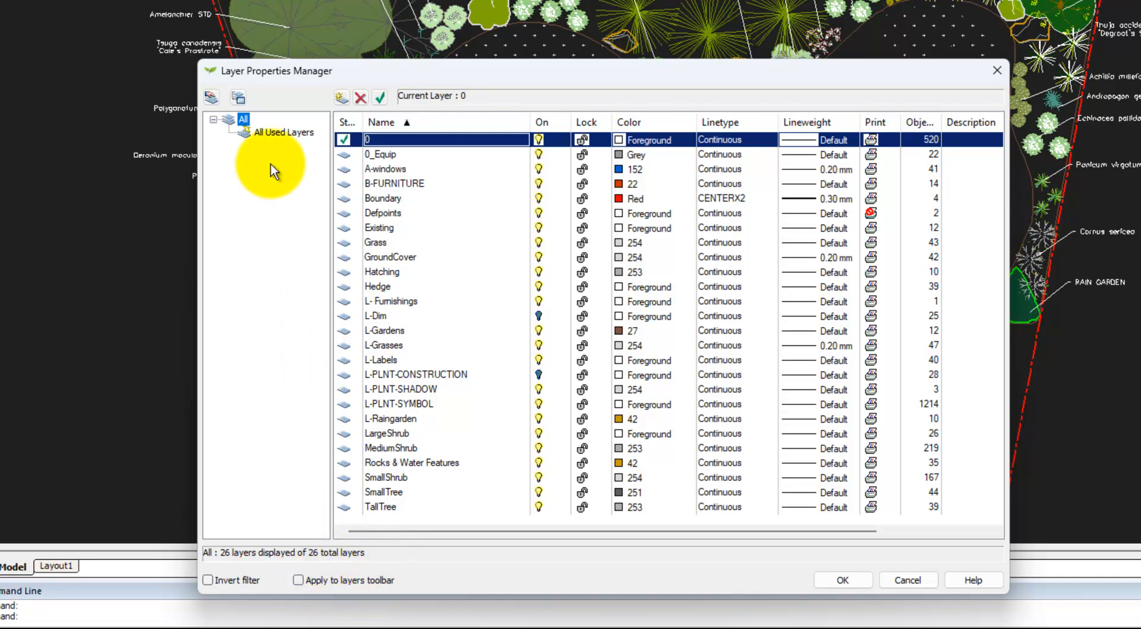
click(266, 135)
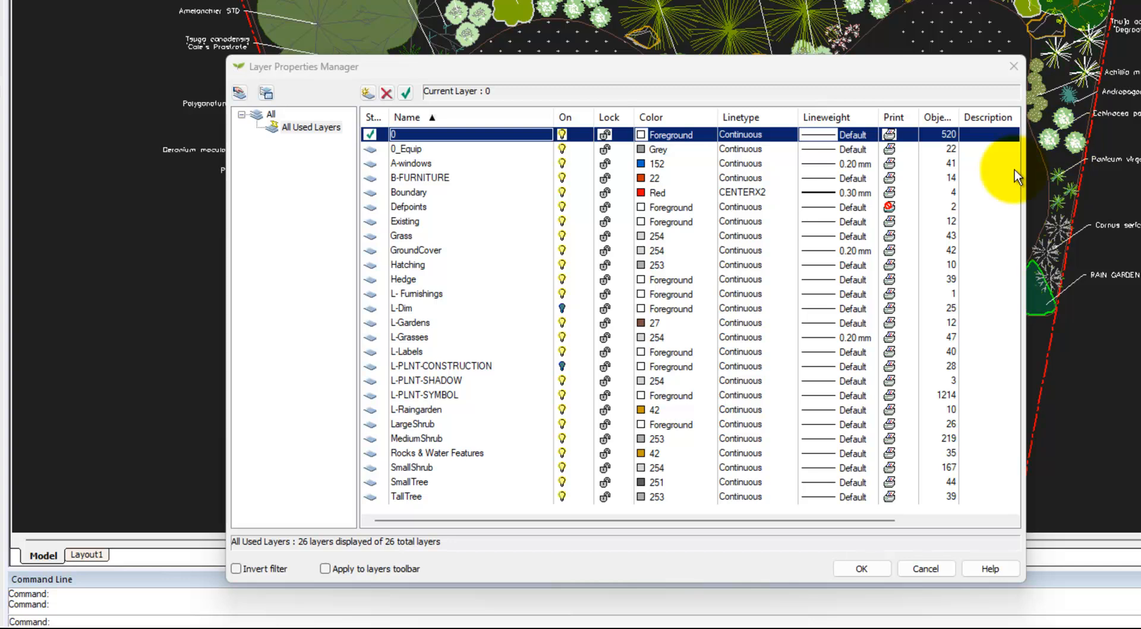
click(368, 93)
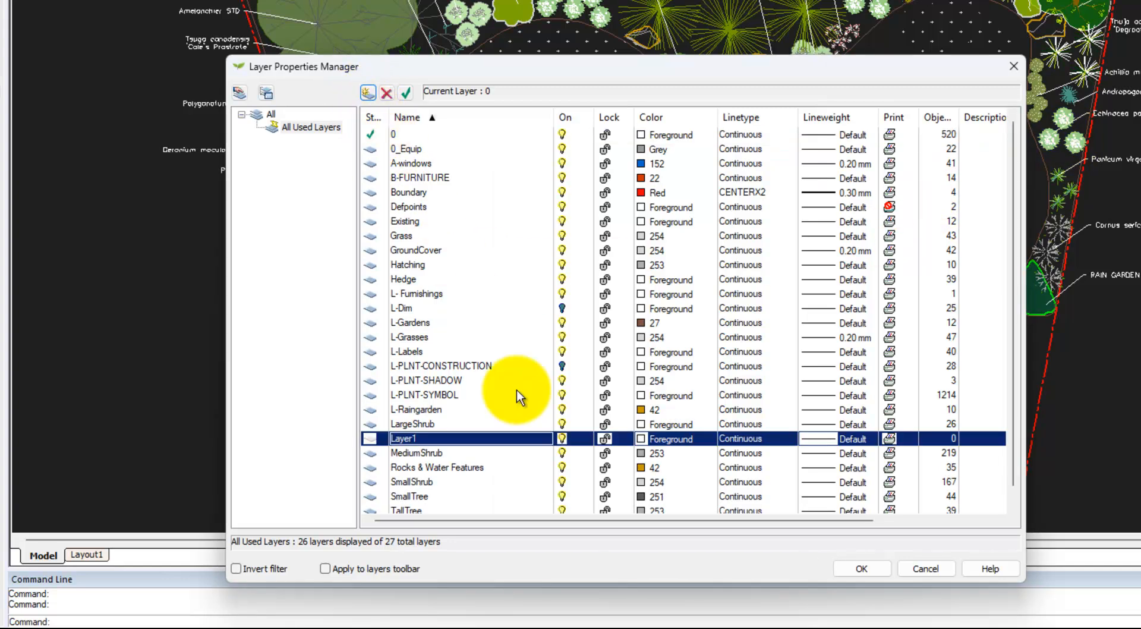
click(426, 440)
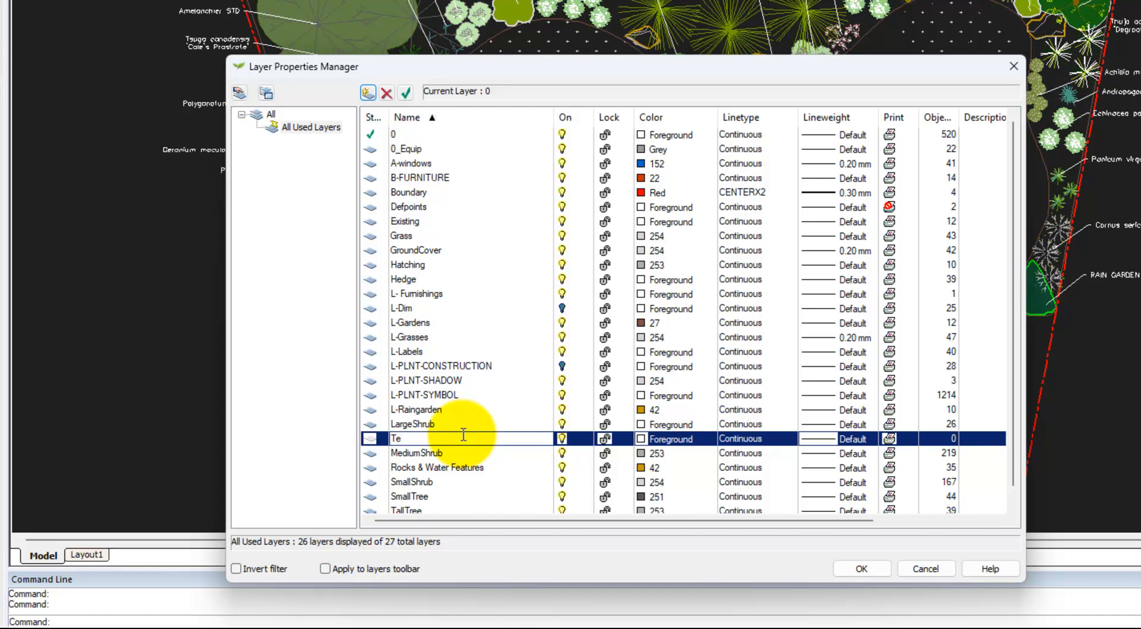
key(Return)
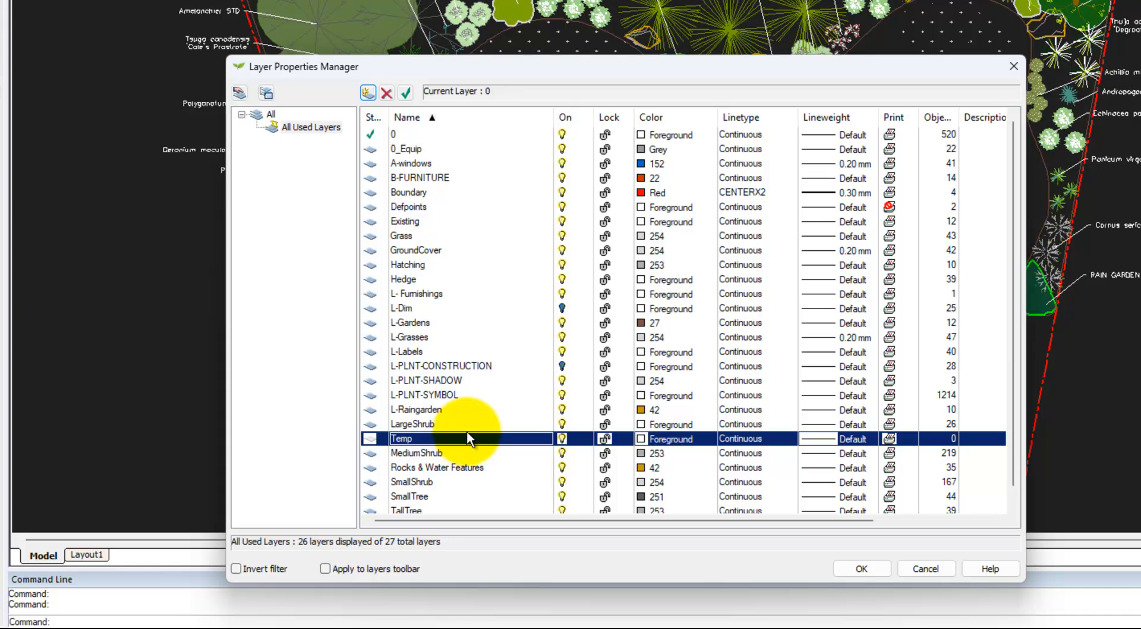
Compare the layers listed under the All and All Used Layers filters, enlarging the layer list so every layer fits.
click(409, 133)
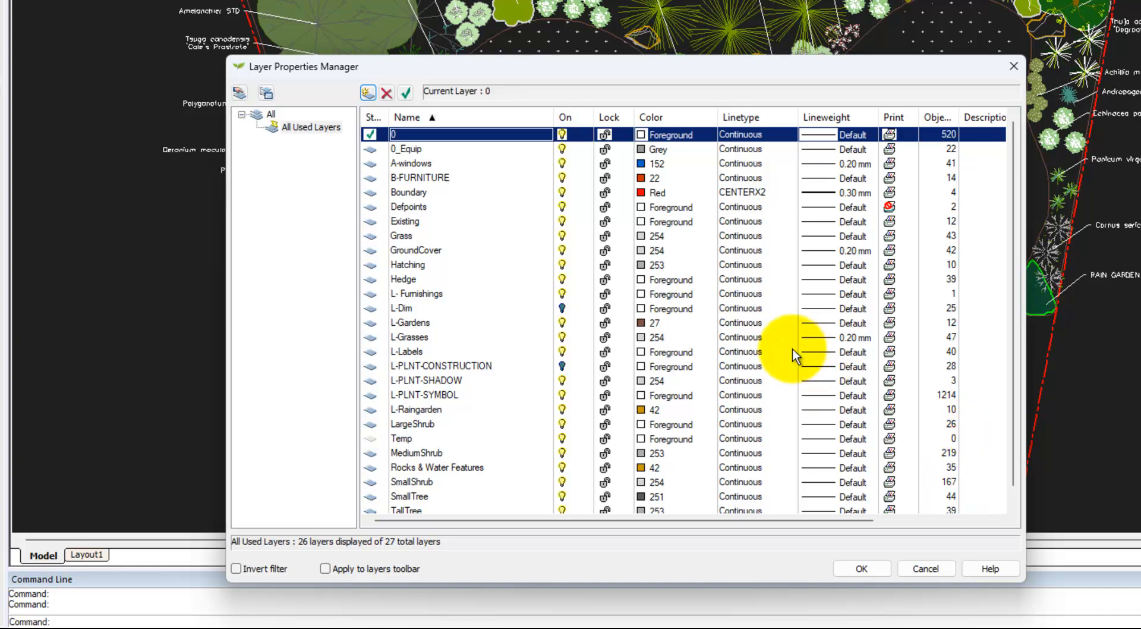
click(255, 115)
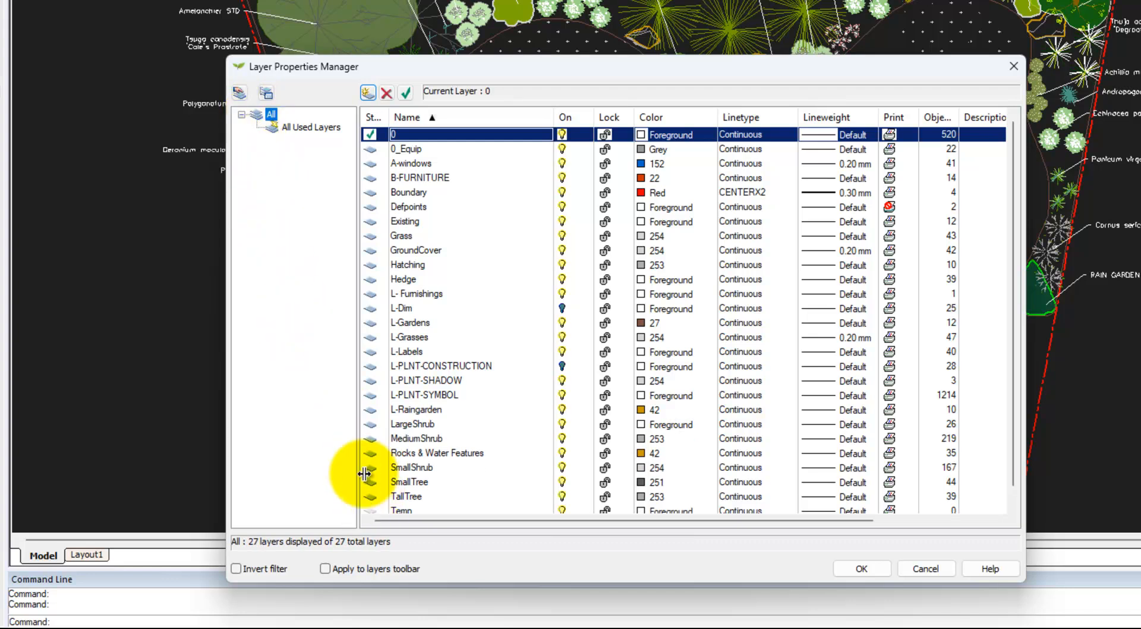
click(308, 126)
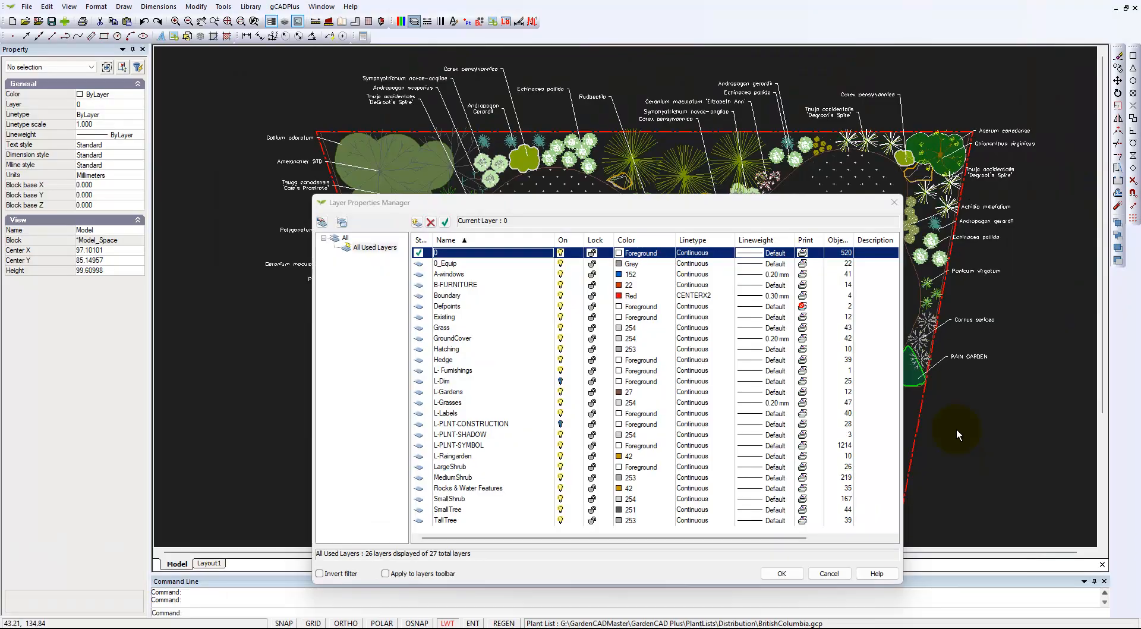
click(339, 241)
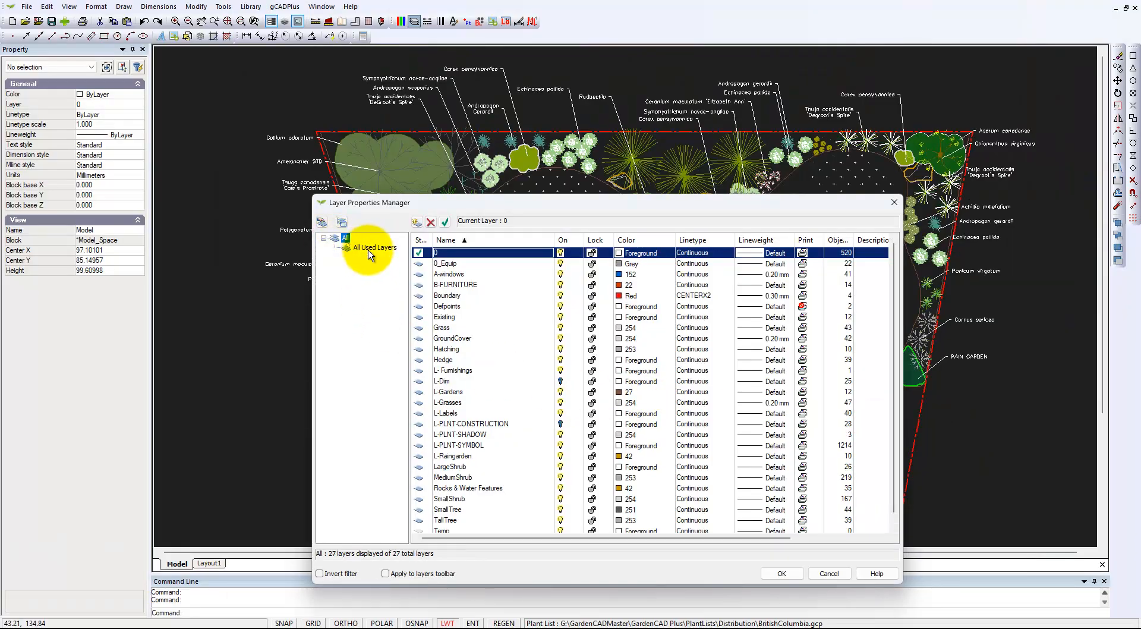
drag(469, 586, 469, 605)
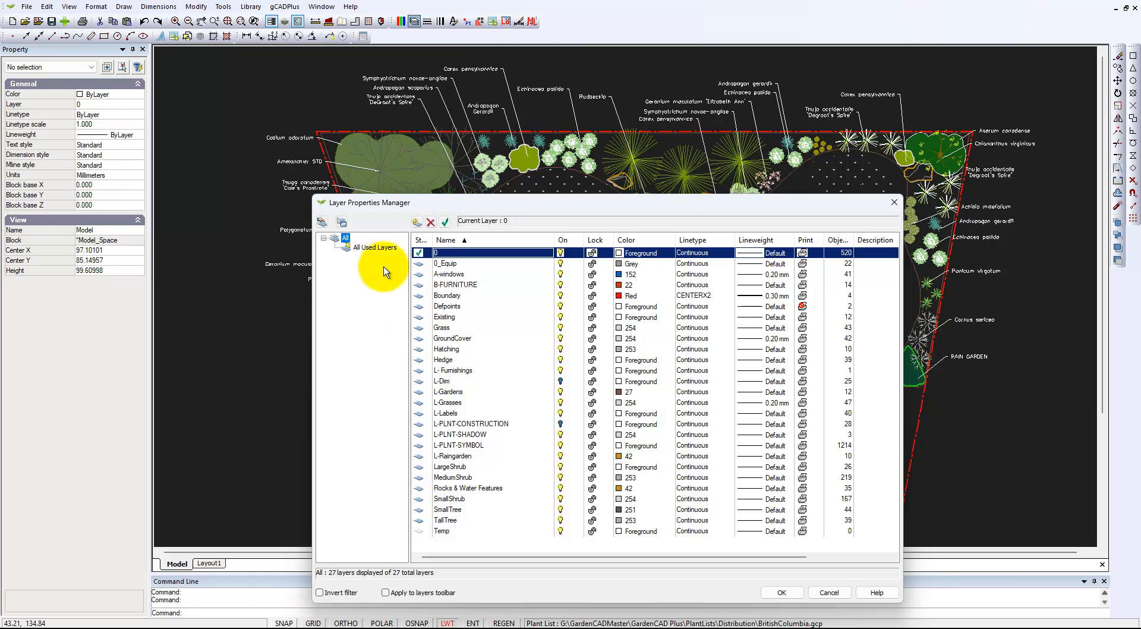
click(370, 248)
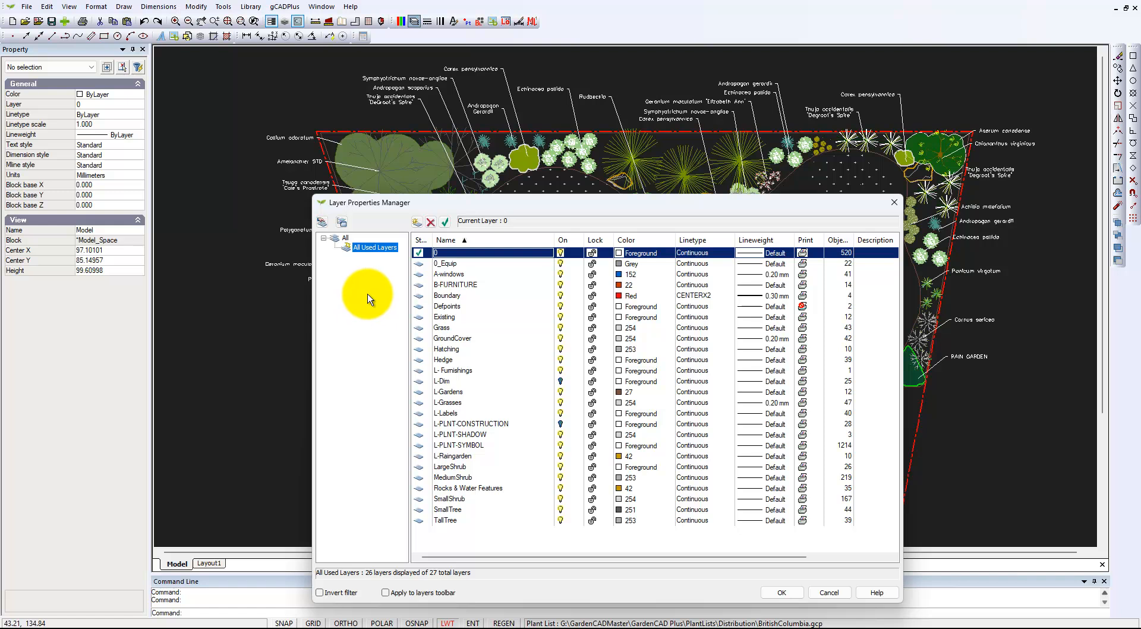
Make Temp the current layer from the full list of layers and apply the layer settings.
click(337, 241)
click(471, 529)
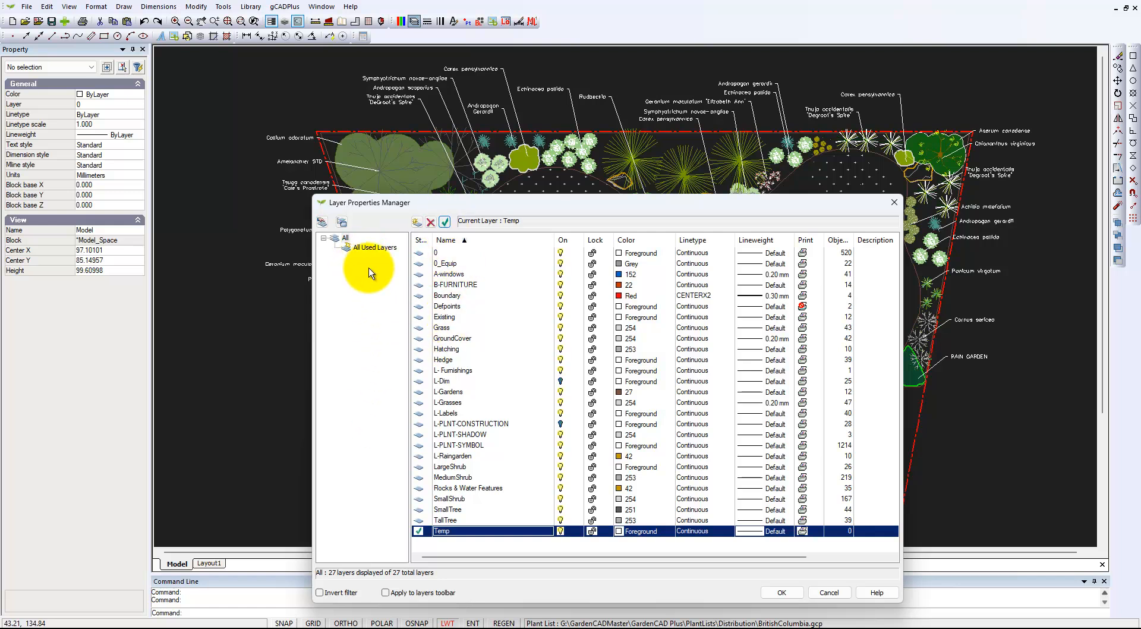
click(780, 593)
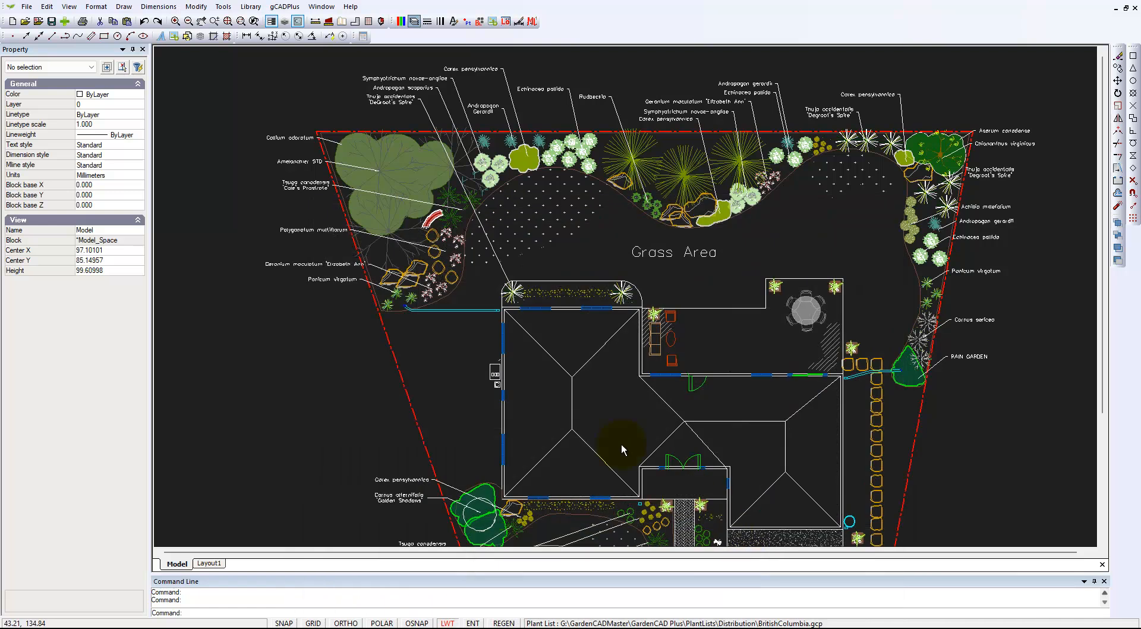
Draw a circle by center and radius, about 6.5 in radius, outside the red boundary west of the house.
click(123, 6)
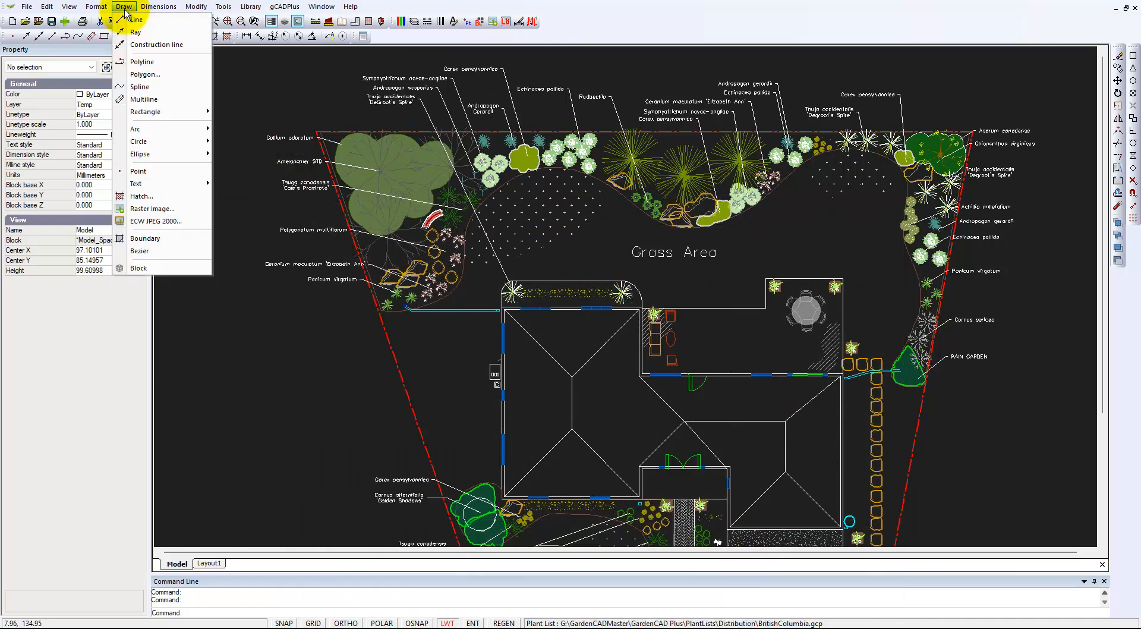
mouse_move(196, 145)
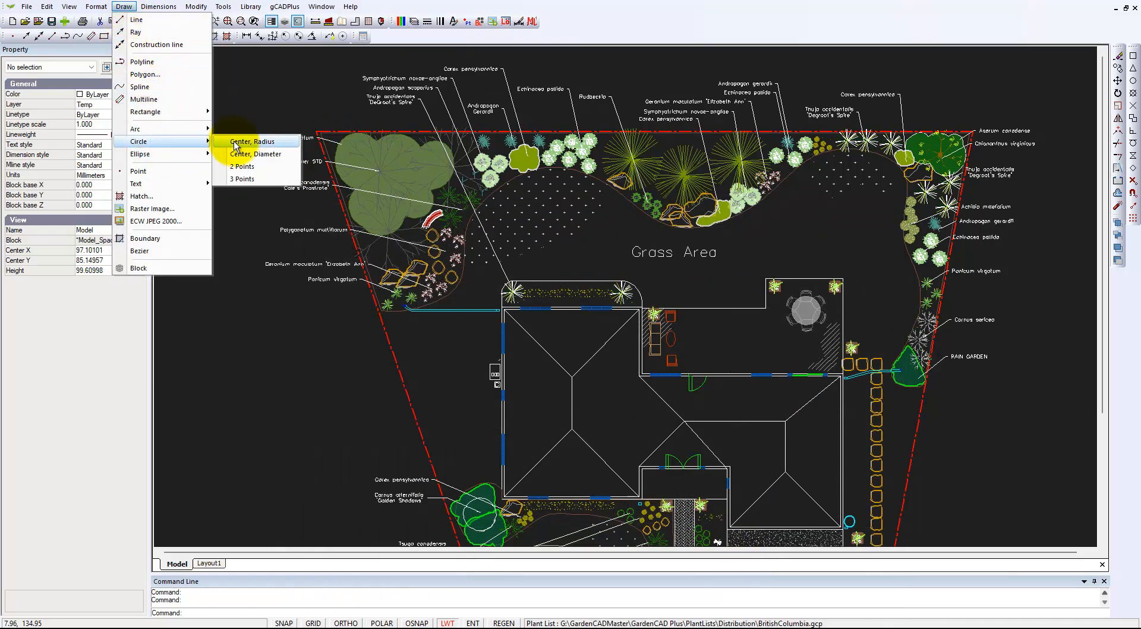
click(234, 141)
click(325, 408)
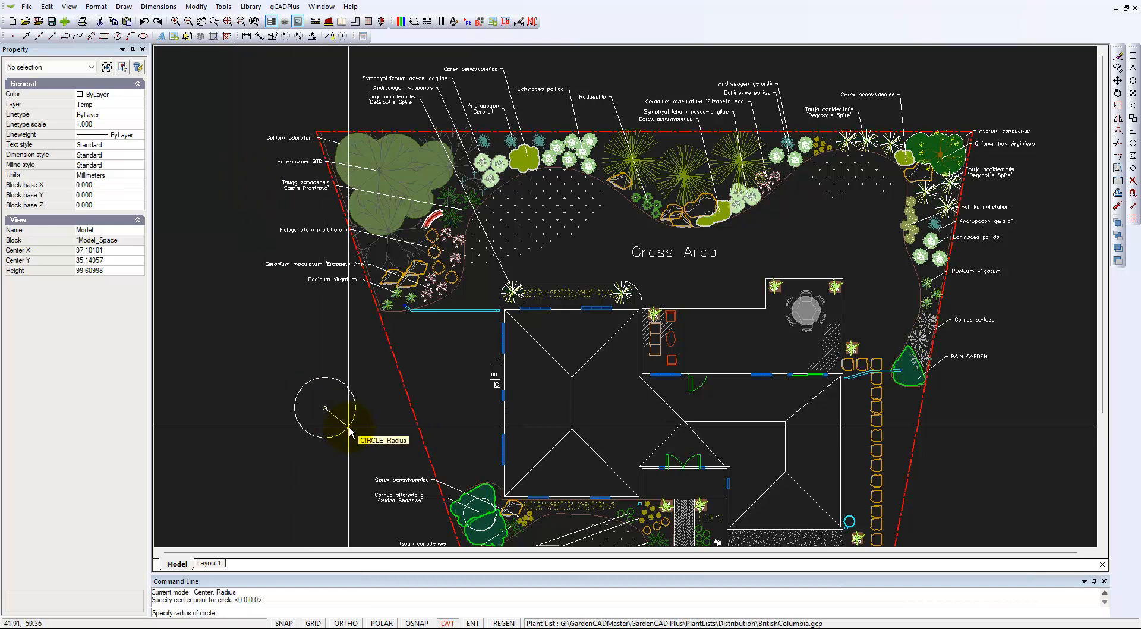
click(357, 408)
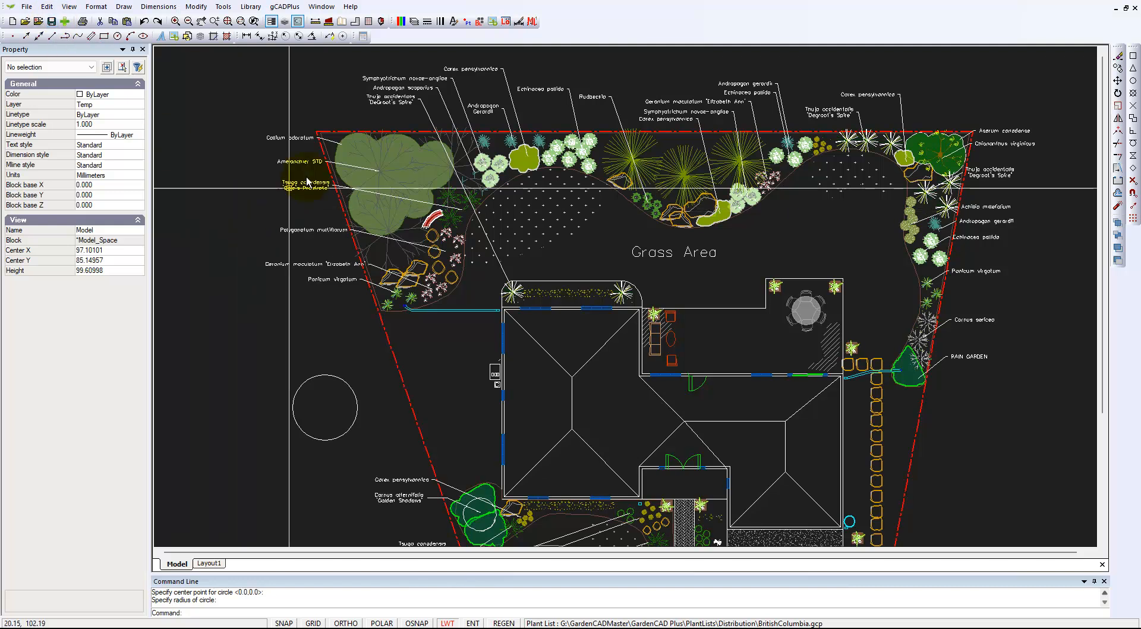
Check for Temp under All Used Layers with layer 0 made current, and make Temp the current layer again.
click(414, 22)
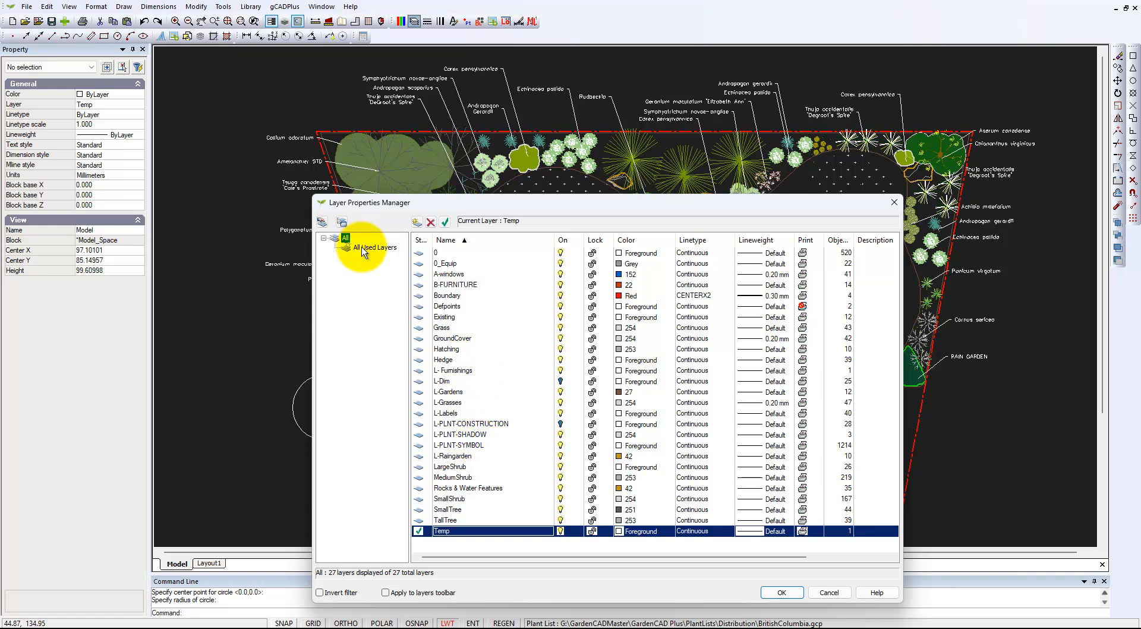
click(364, 249)
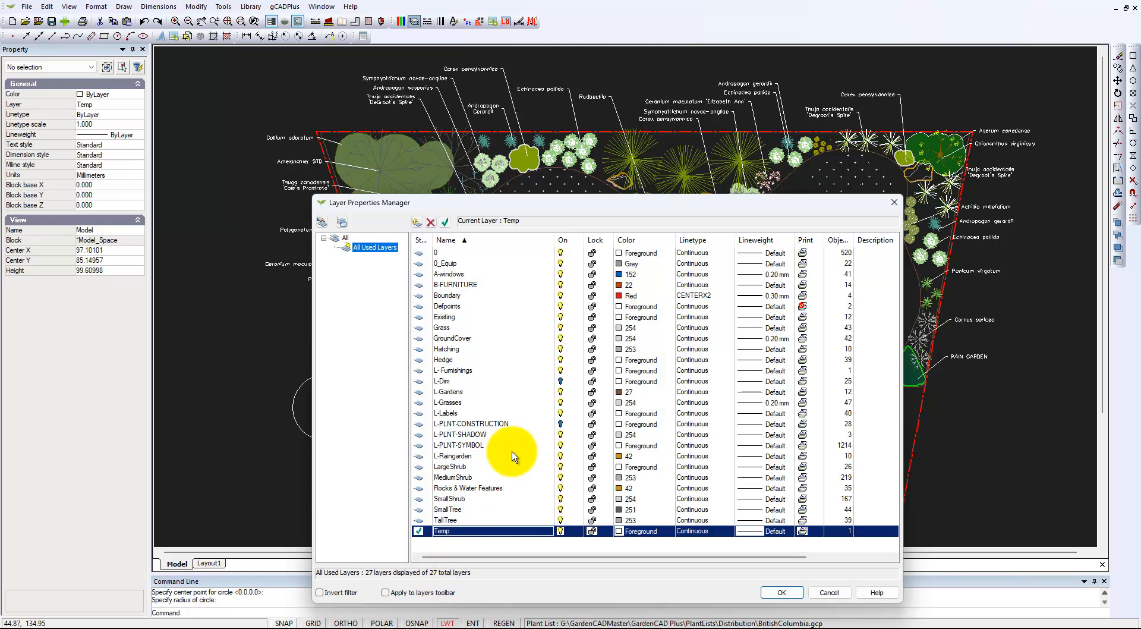
click(444, 254)
click(445, 222)
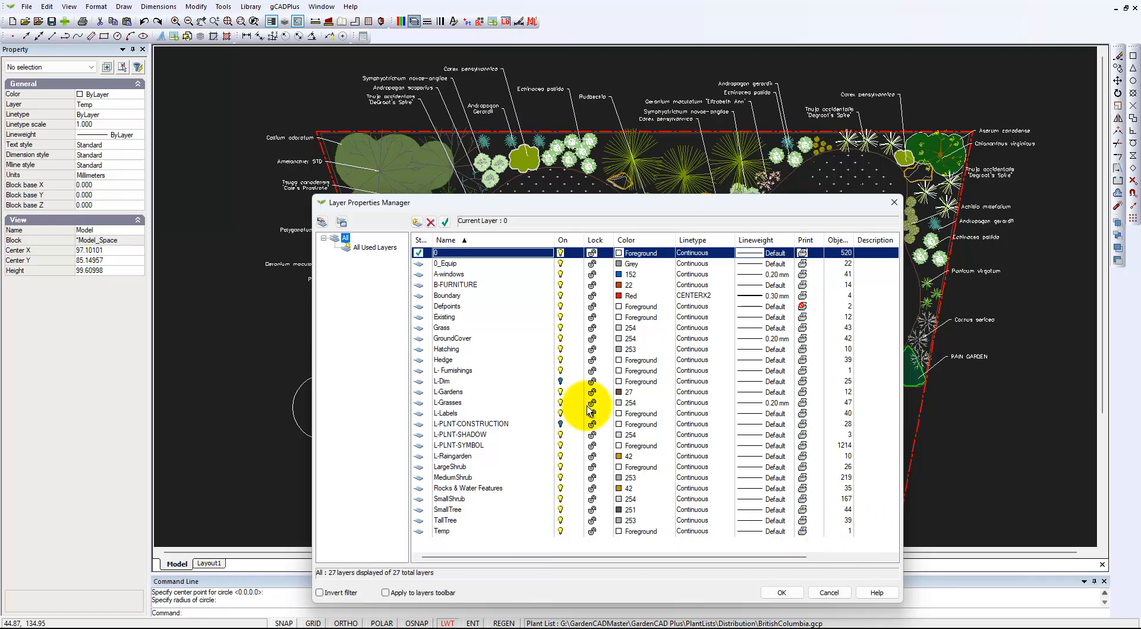
click(365, 249)
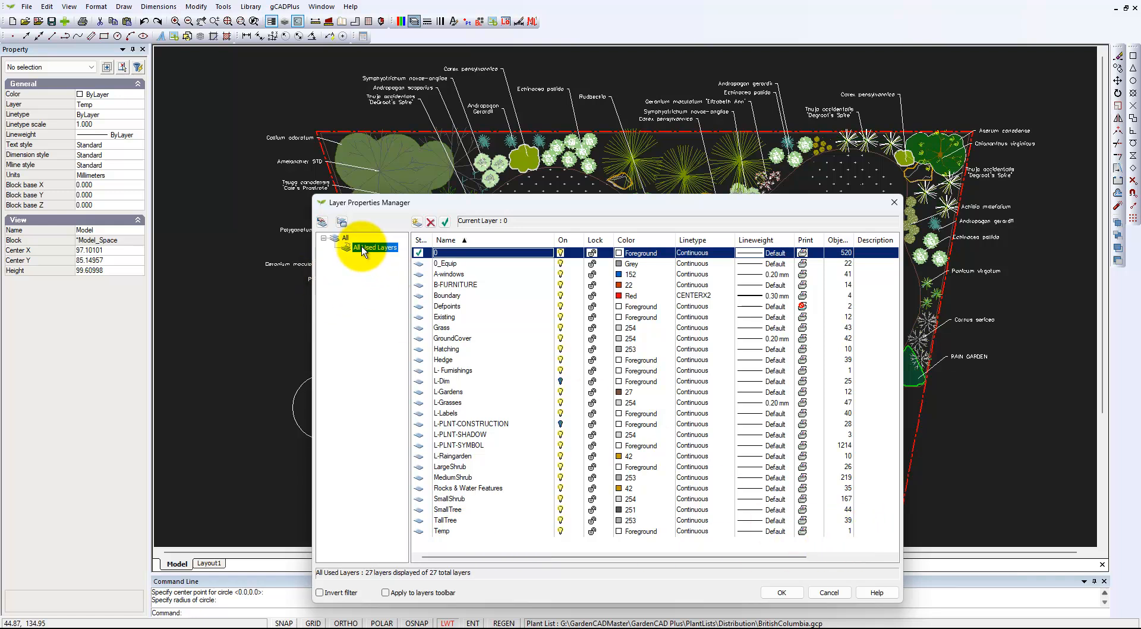
click(459, 534)
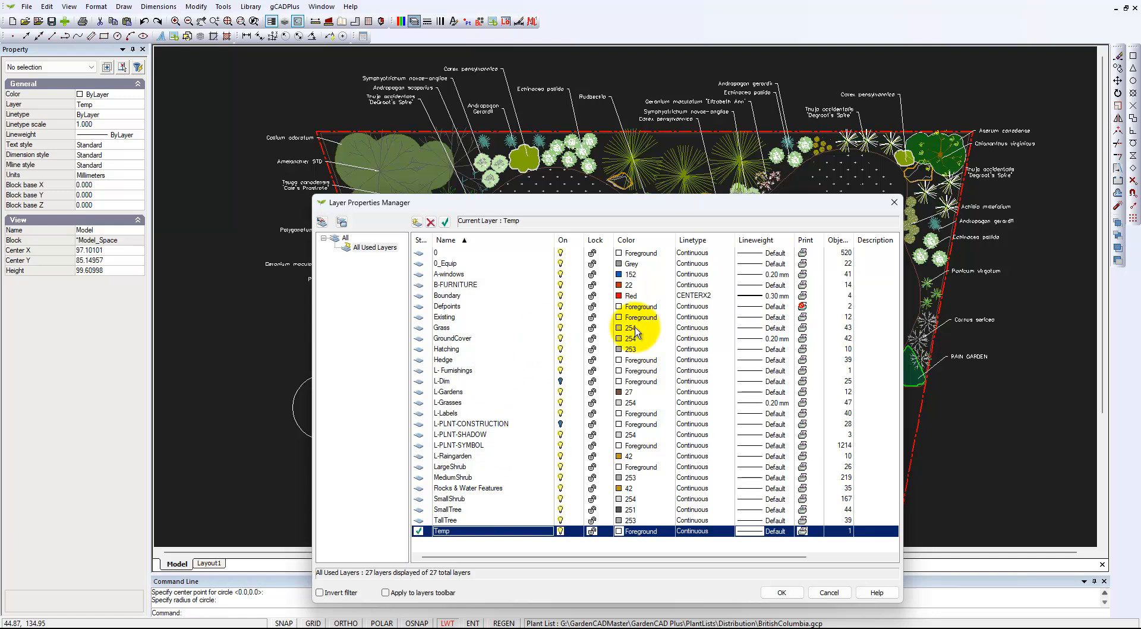
click(894, 202)
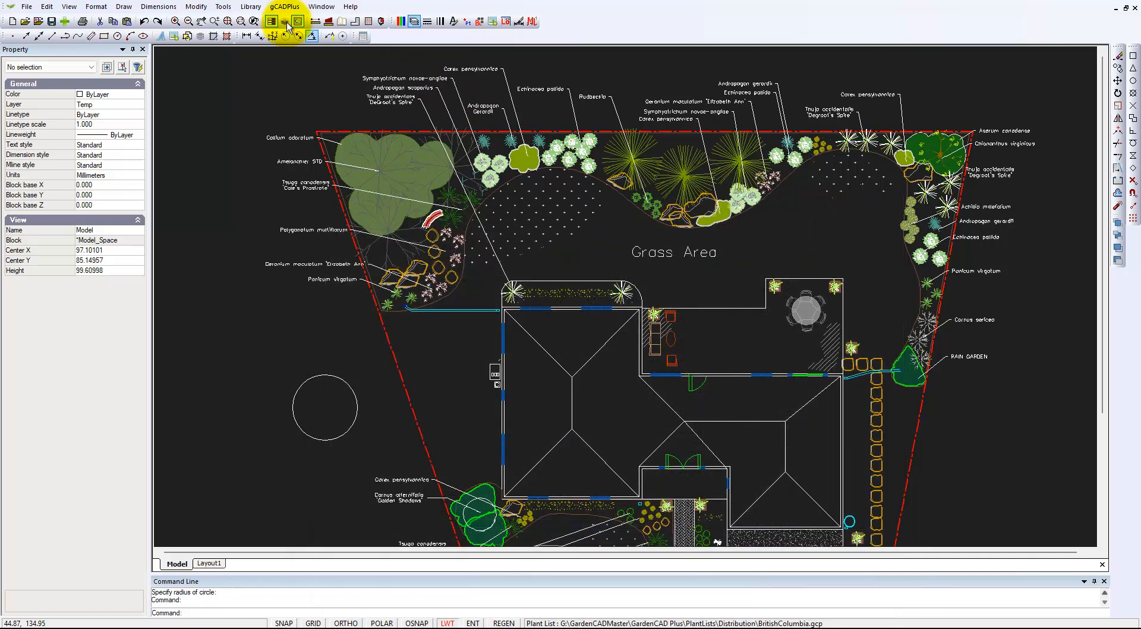
Isolate the Temp layer in the drawing.
click(224, 9)
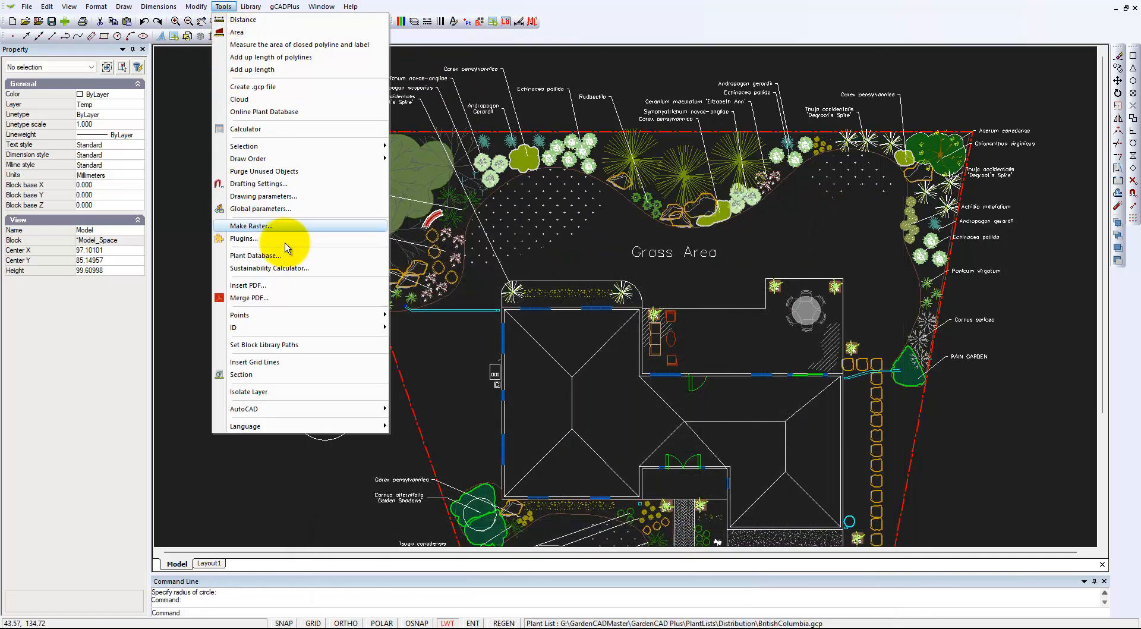
click(288, 397)
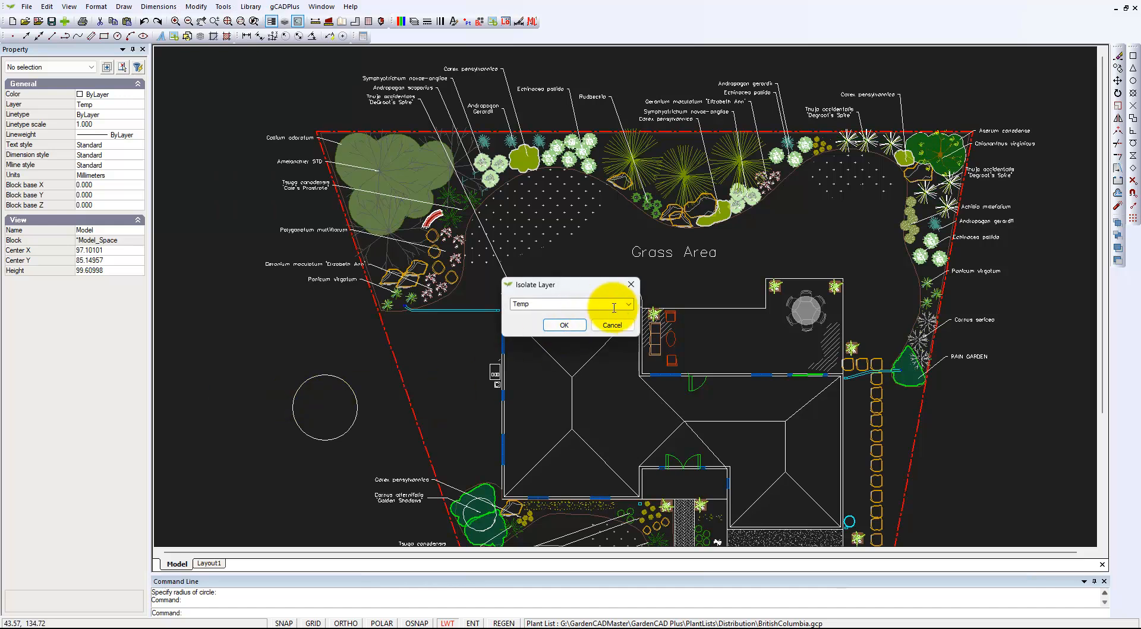
click(629, 304)
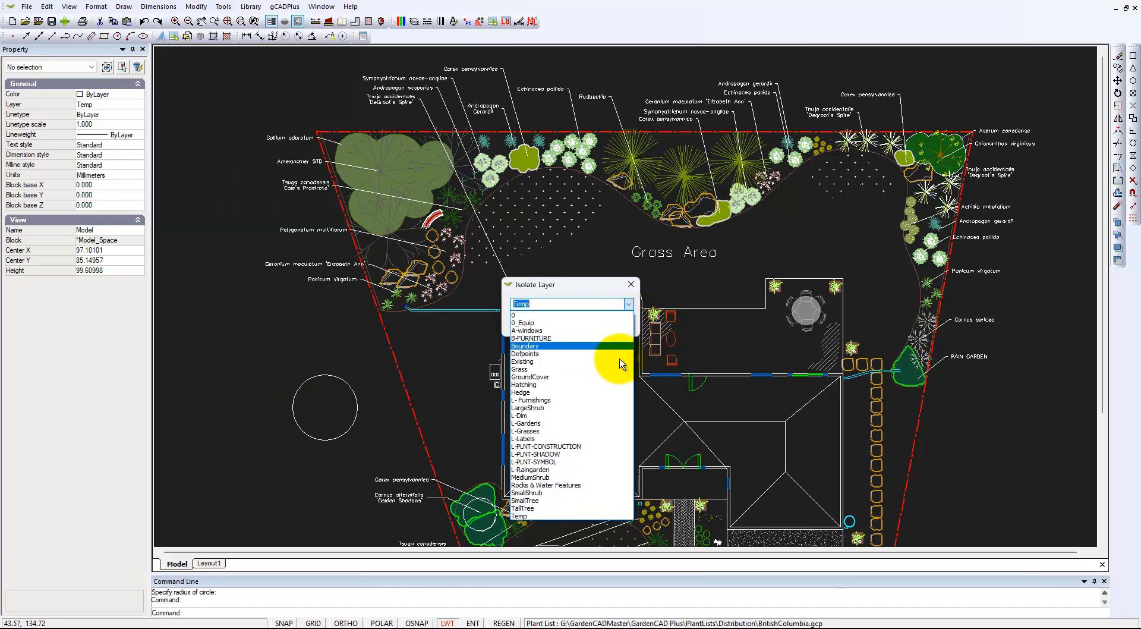
click(551, 515)
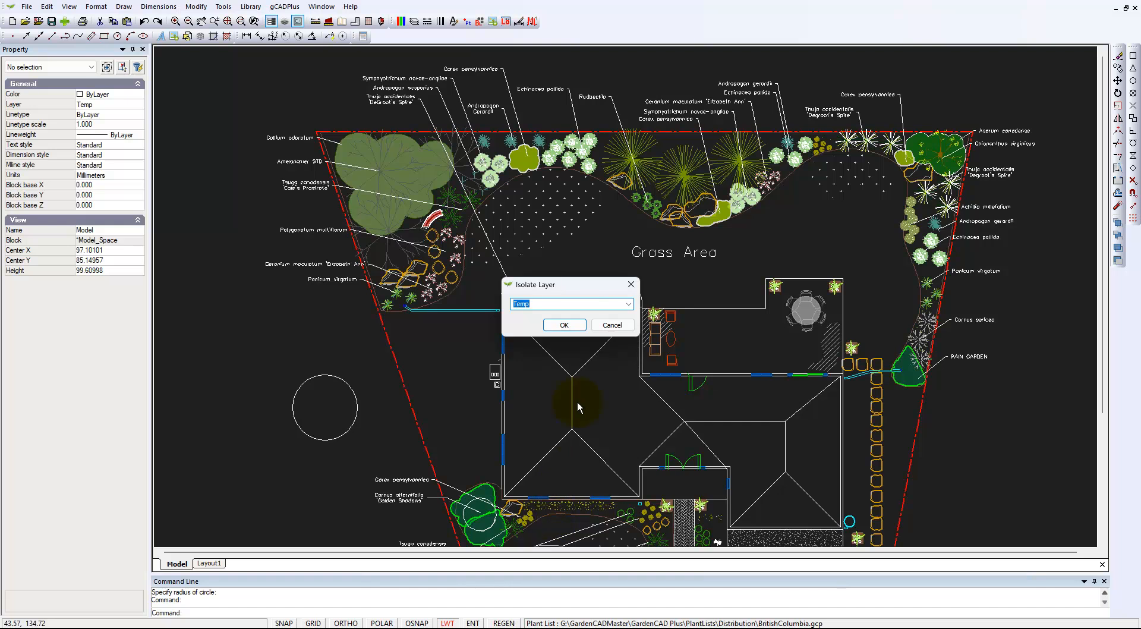
click(565, 324)
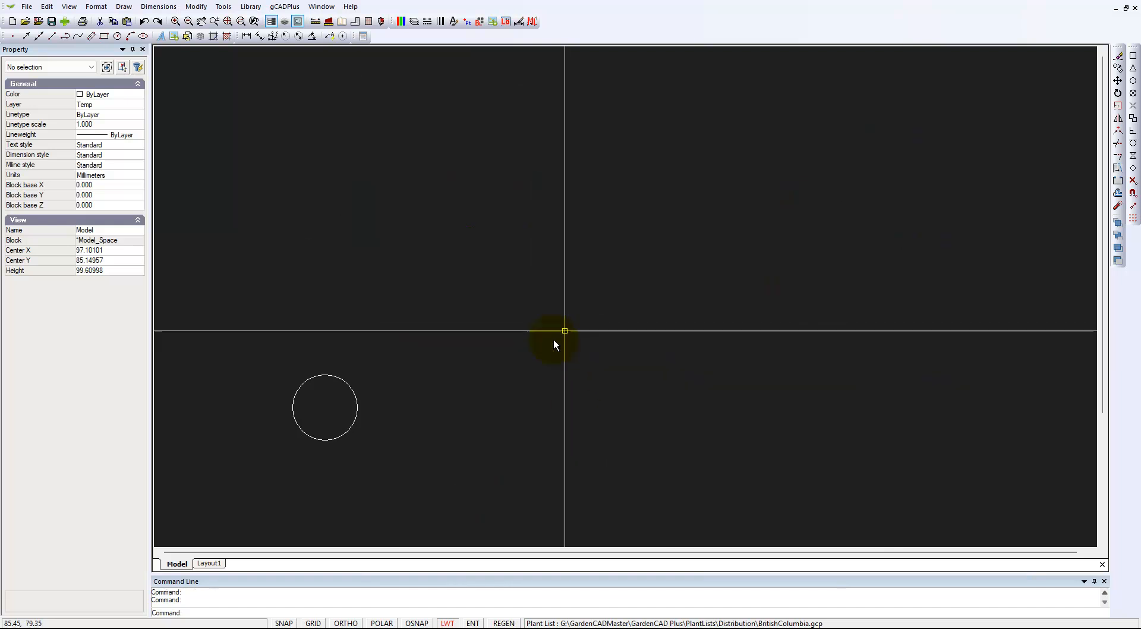
Erase the circle on the isolated Temp layer.
click(347, 433)
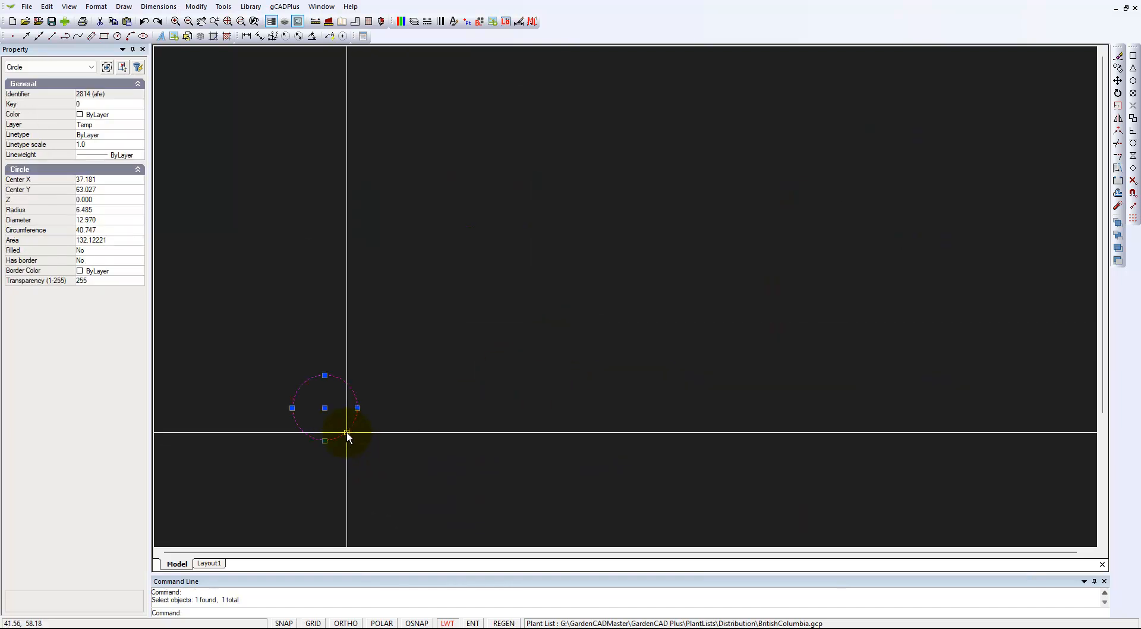
right_click(339, 423)
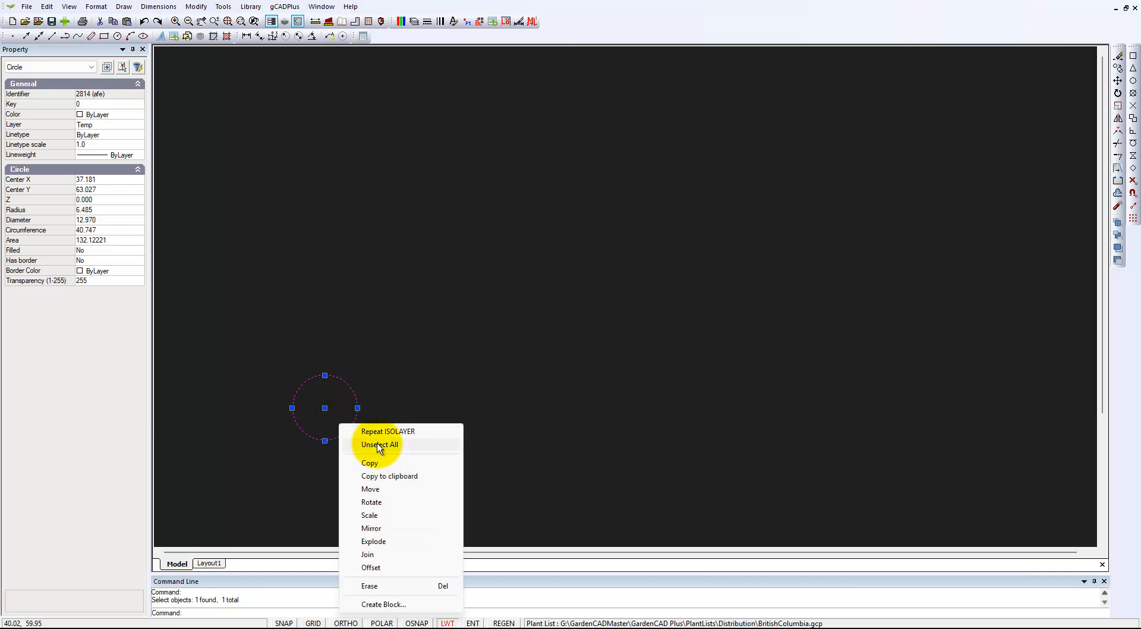
click(371, 586)
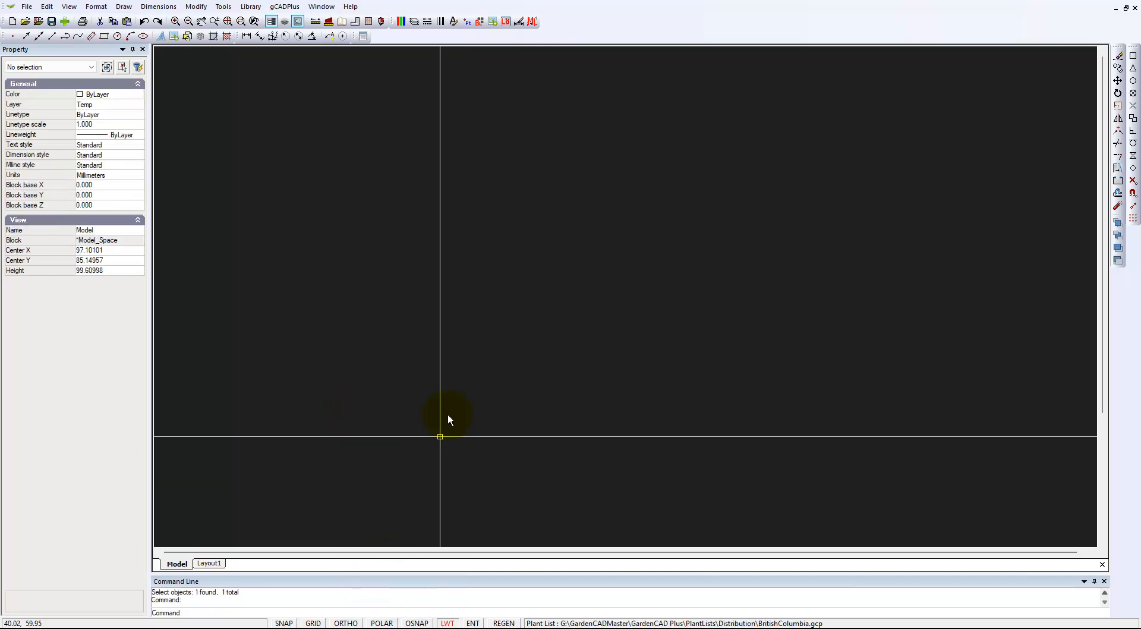
Turn on all layers in the All Used Layers filter and apply the change.
click(415, 25)
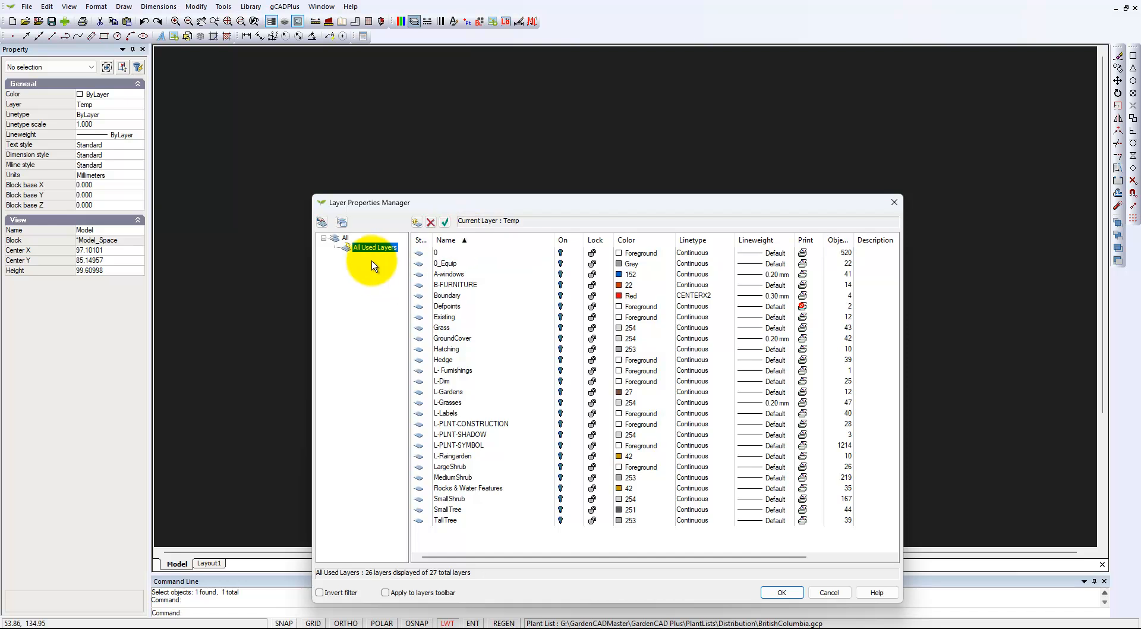
right_click(367, 252)
click(401, 258)
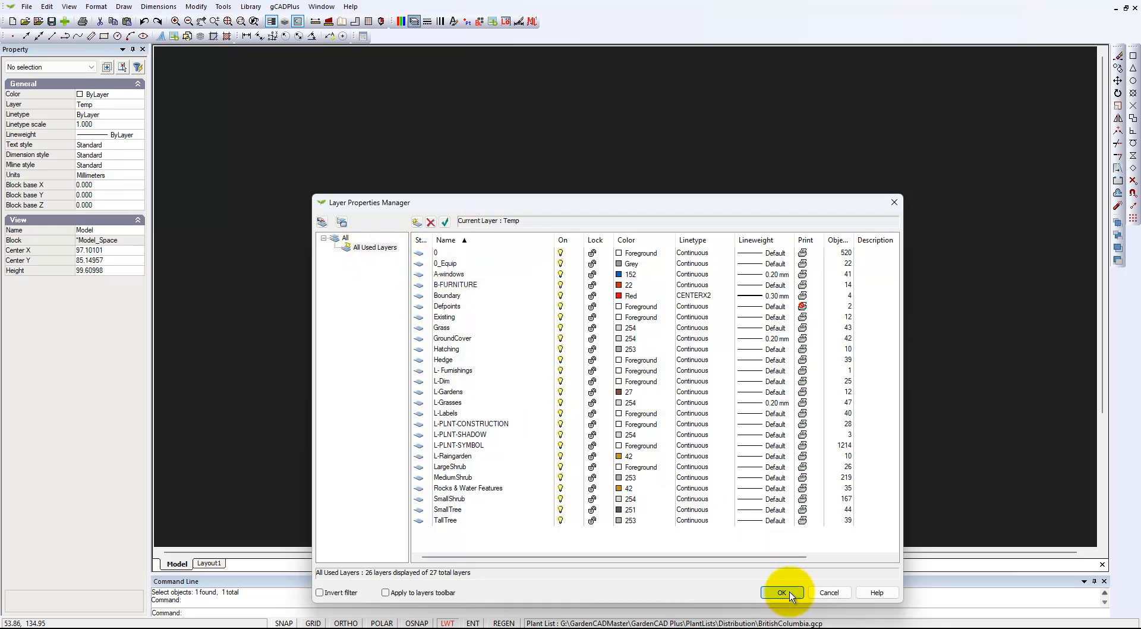
click(784, 592)
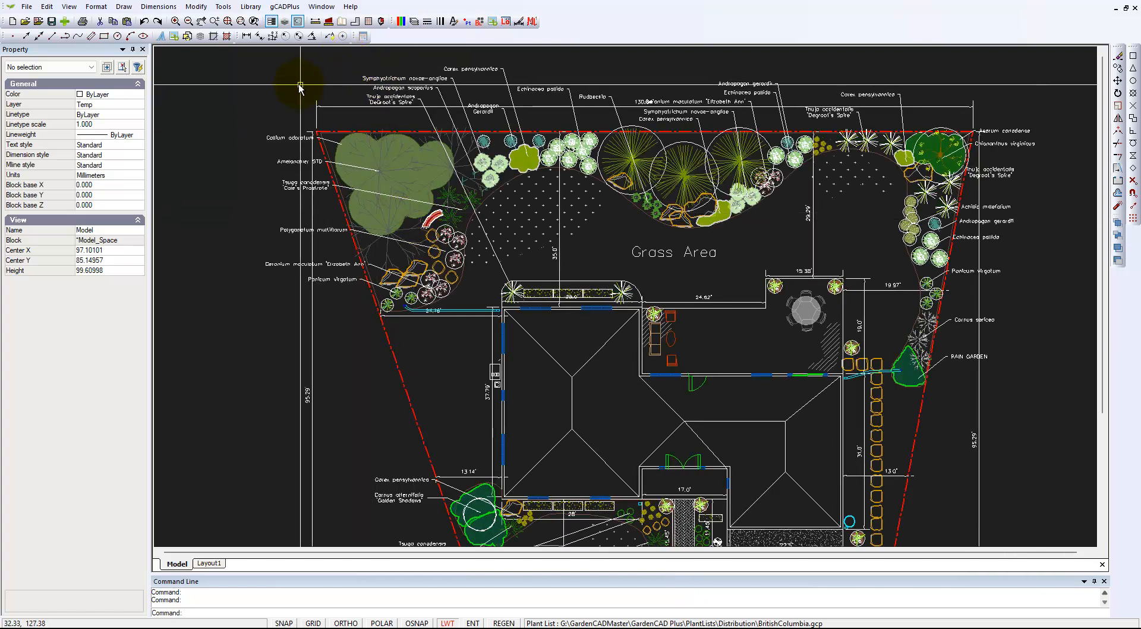
List the drawing's layers with the All filter and make layer 0 current.
click(412, 22)
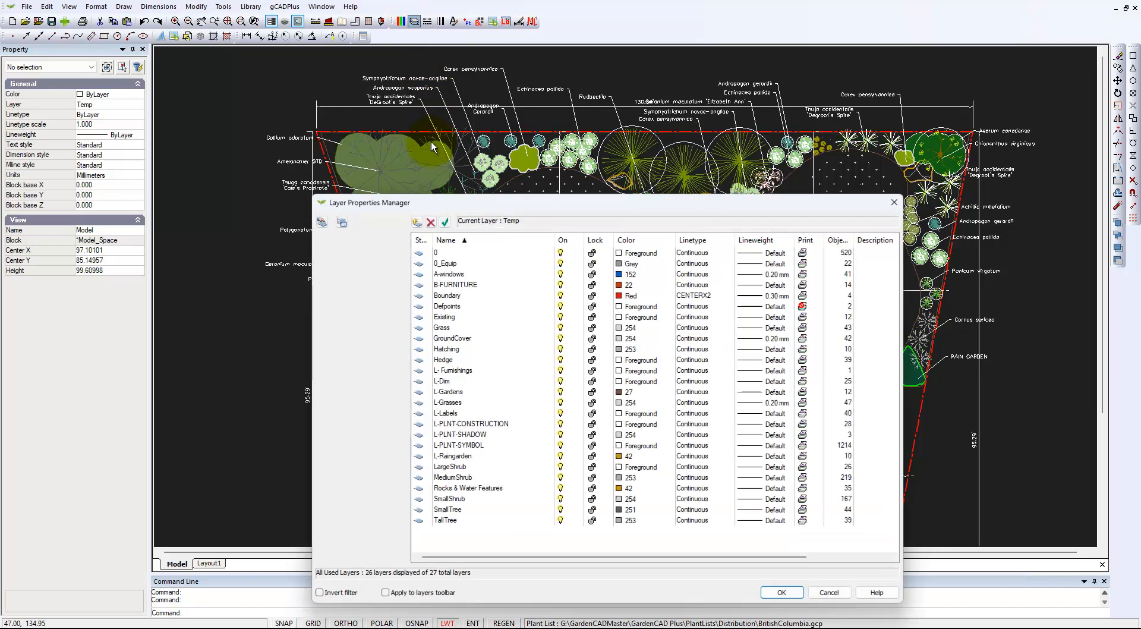
click(337, 240)
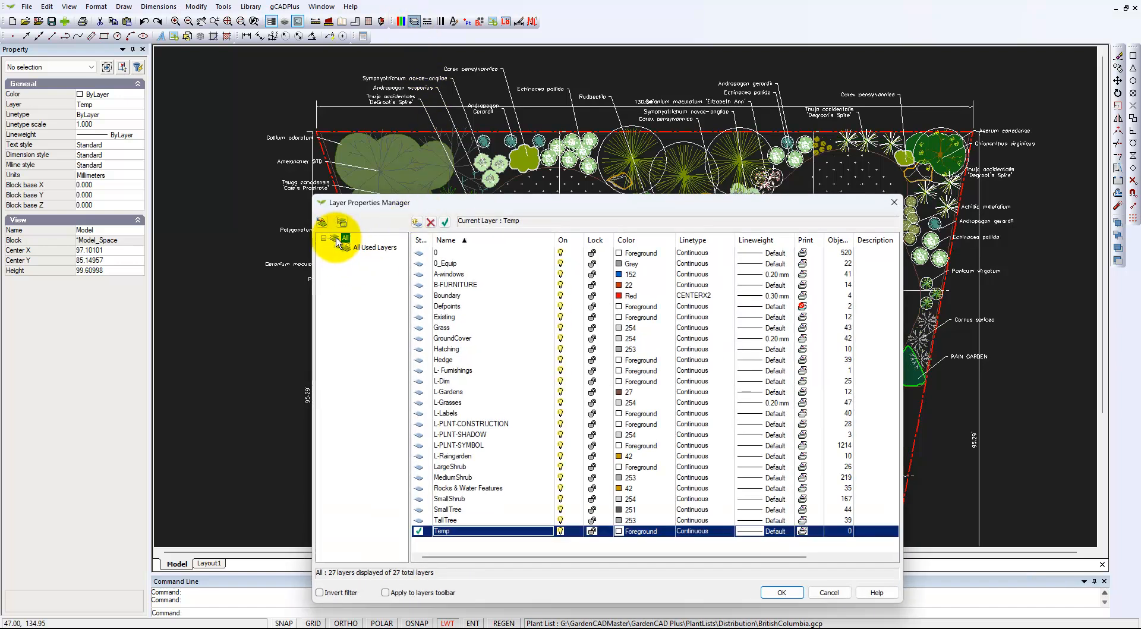
click(445, 252)
click(445, 222)
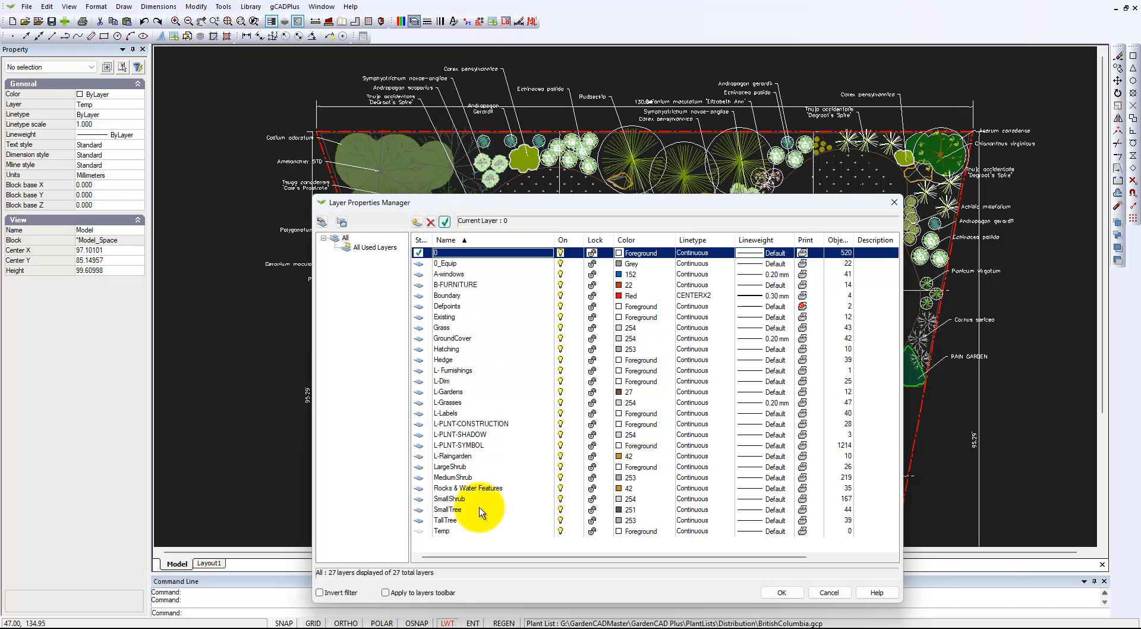
Delete the empty Temp layer and apply the change.
click(419, 530)
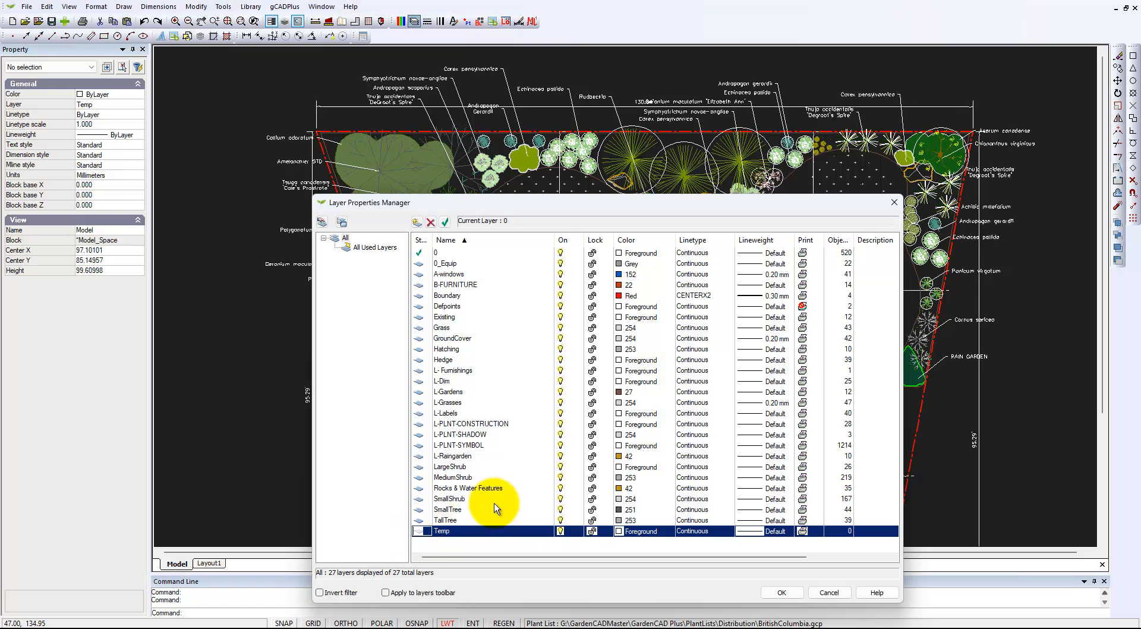
click(431, 223)
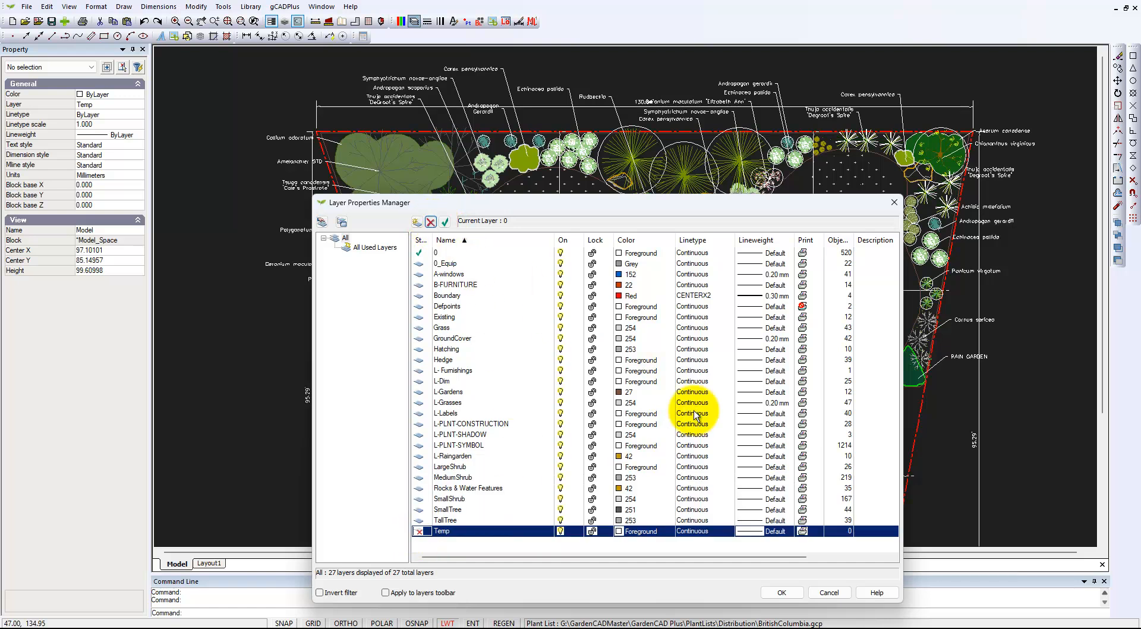
click(782, 593)
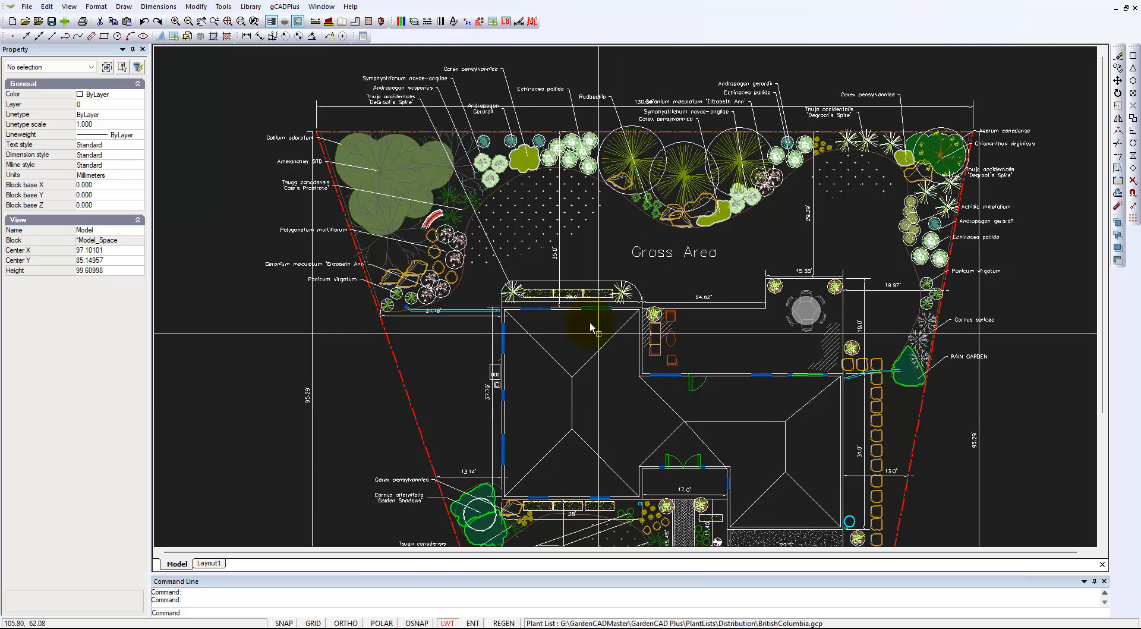
Filter the layer list to All Used Layers and turn off the Boundary layer.
click(414, 22)
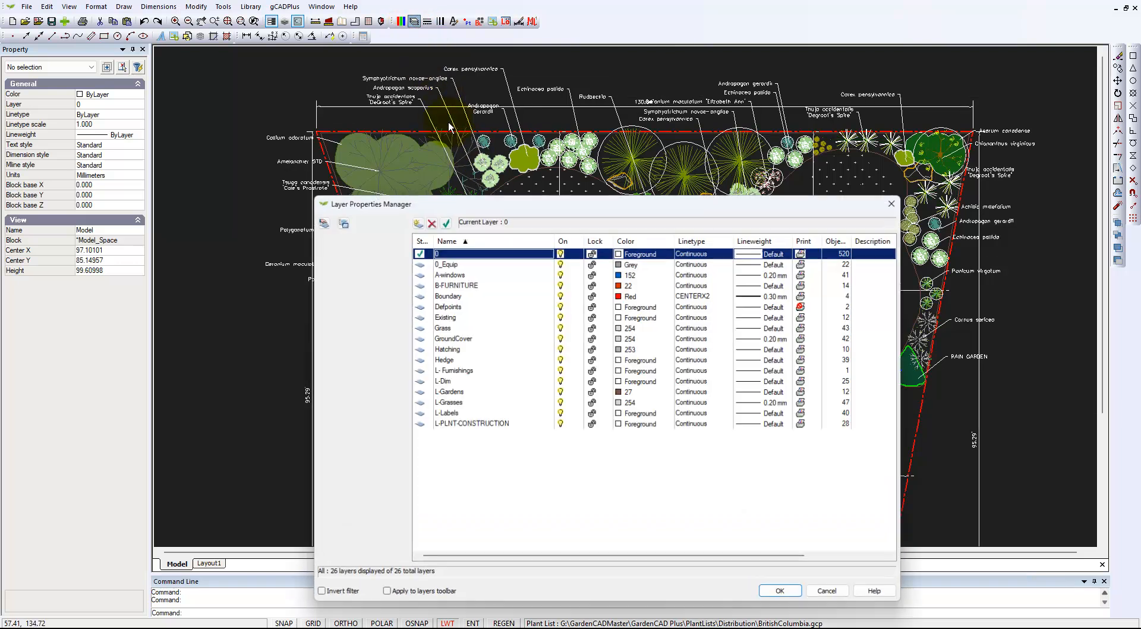
click(375, 247)
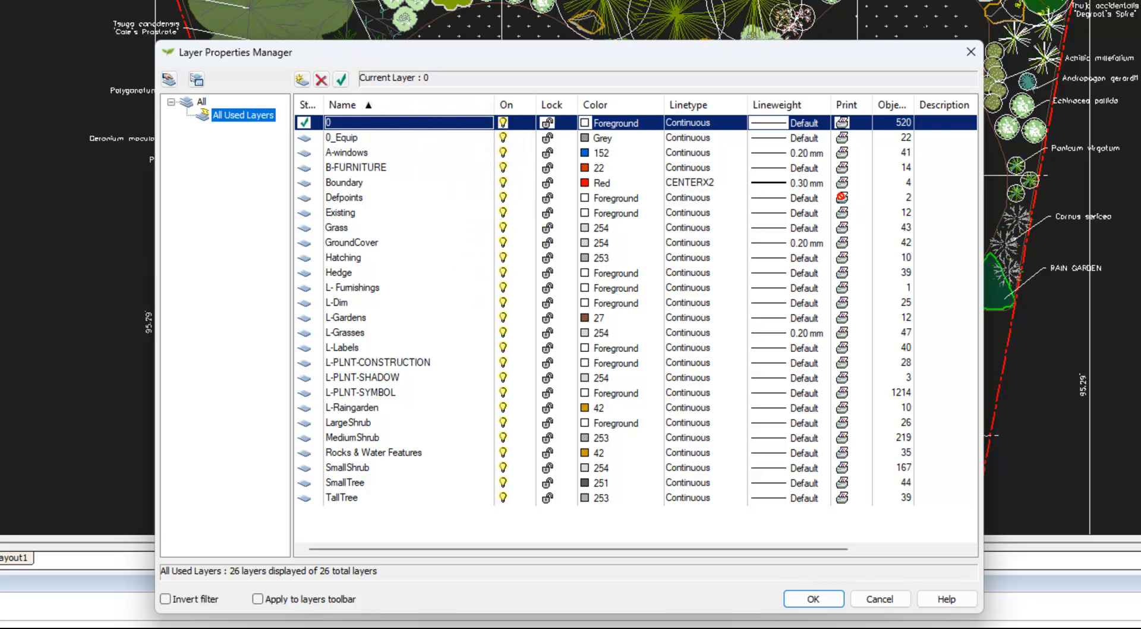
click(503, 184)
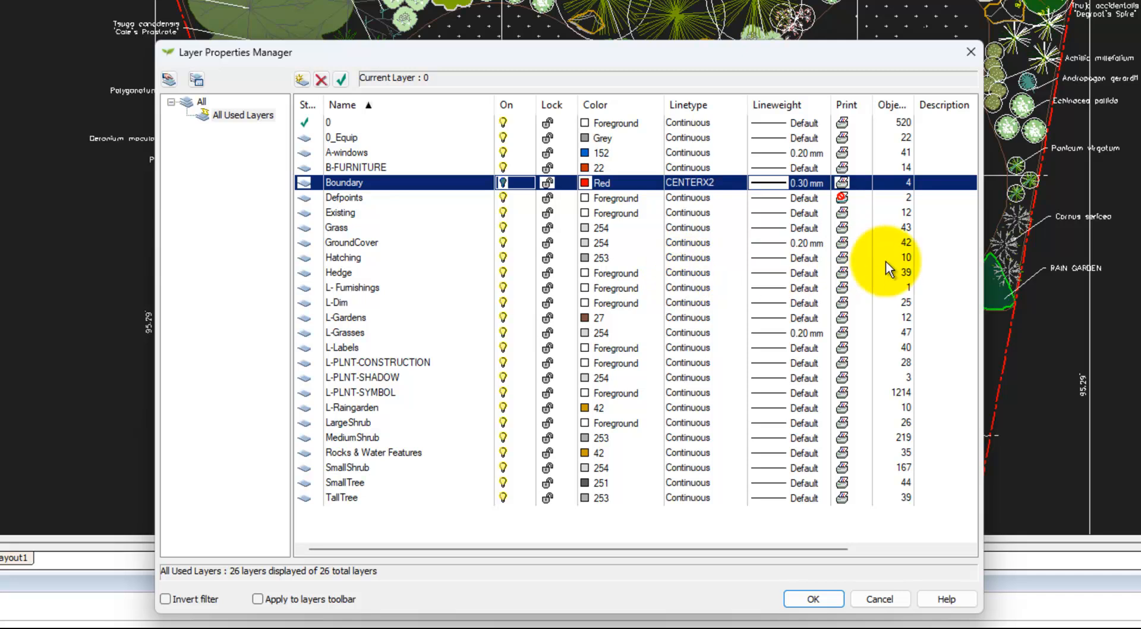
Try to give the Boundary layer the description "Boundary Surveyed", widening the Layer Properties Manager for it.
drag(983, 291, 1106, 291)
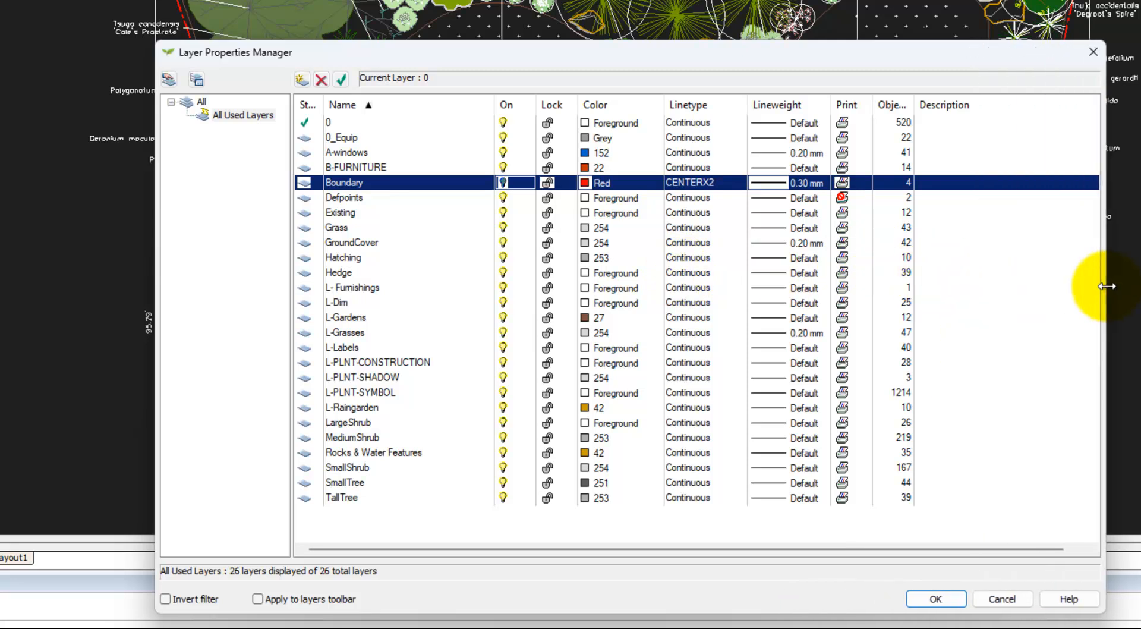
click(932, 183)
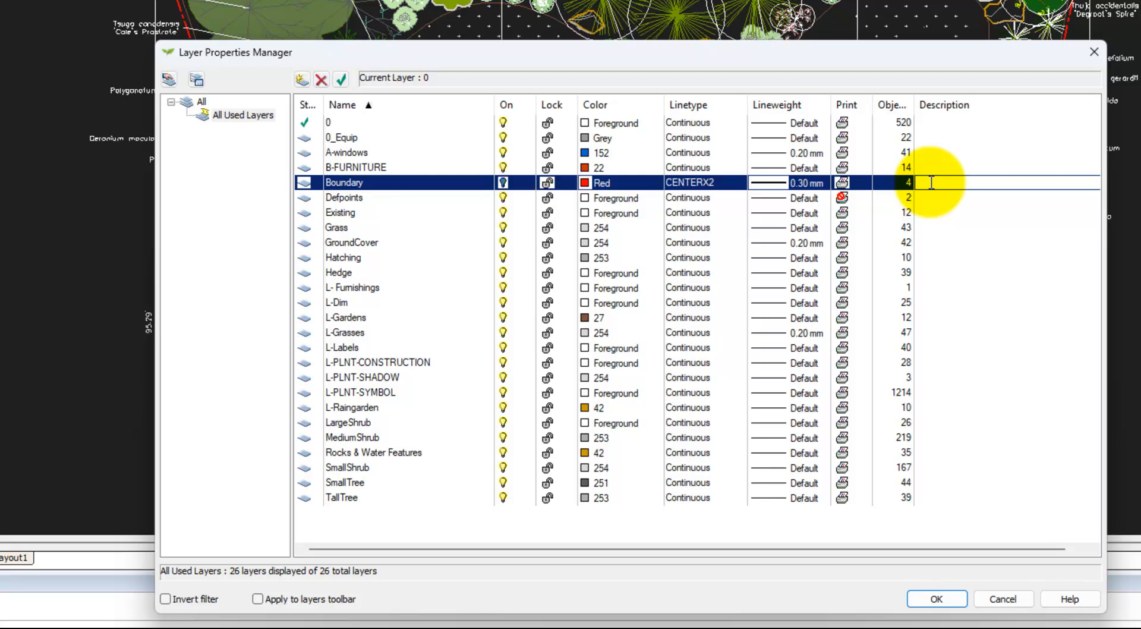
text(Bou)
text(ndary)
text( Surv)
text(ere)
text(d)
click(980, 185)
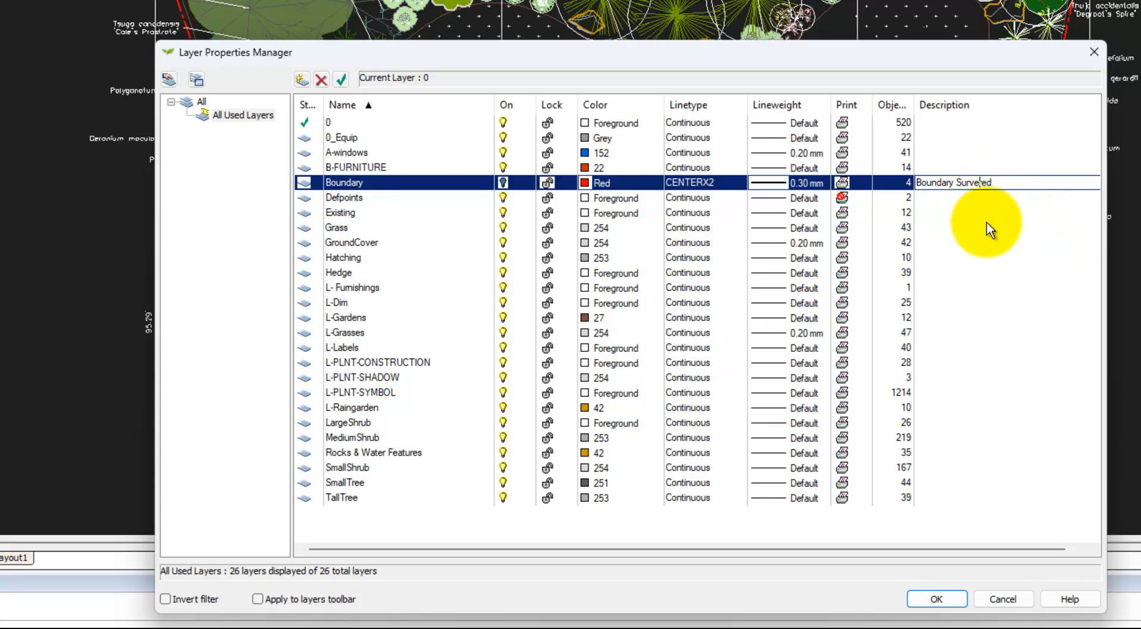
key(Delete)
text(y)
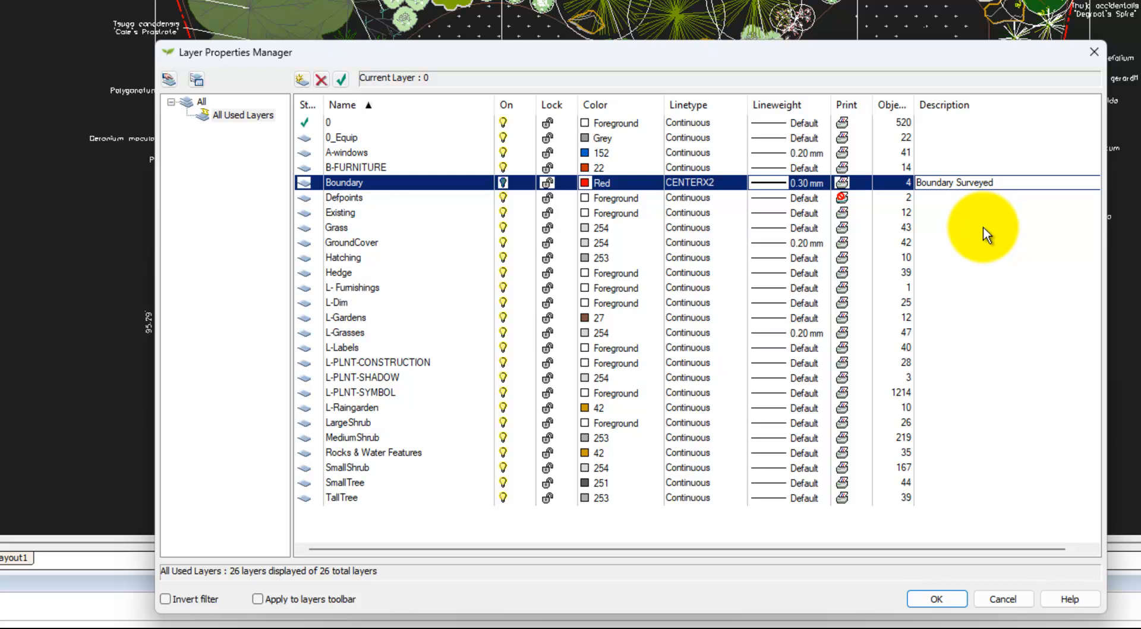
click(1013, 185)
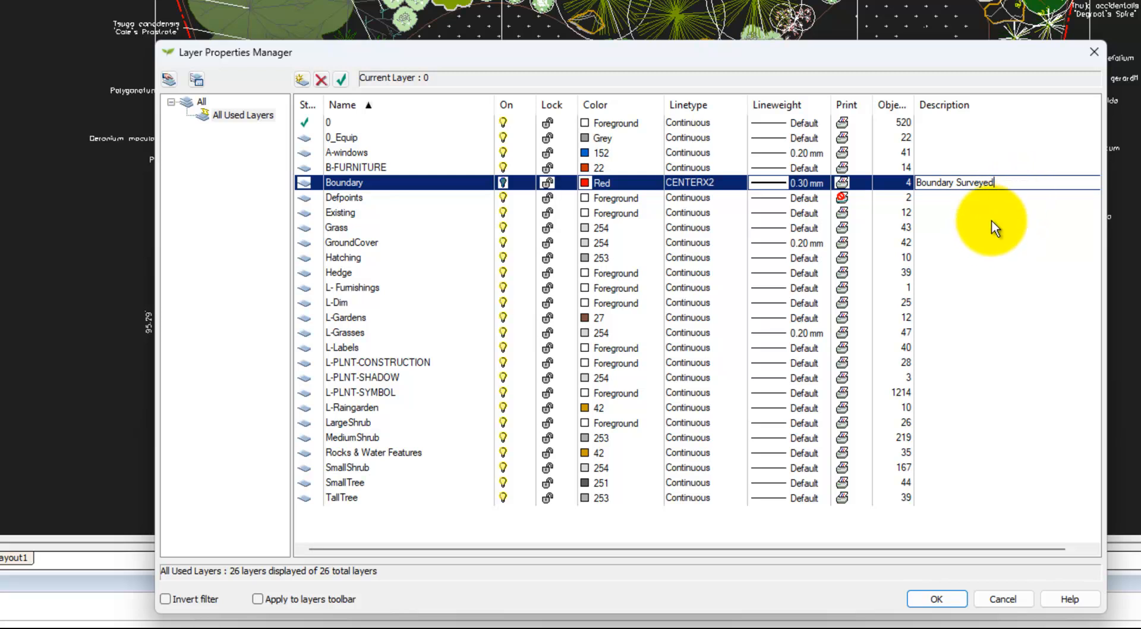
click(1006, 241)
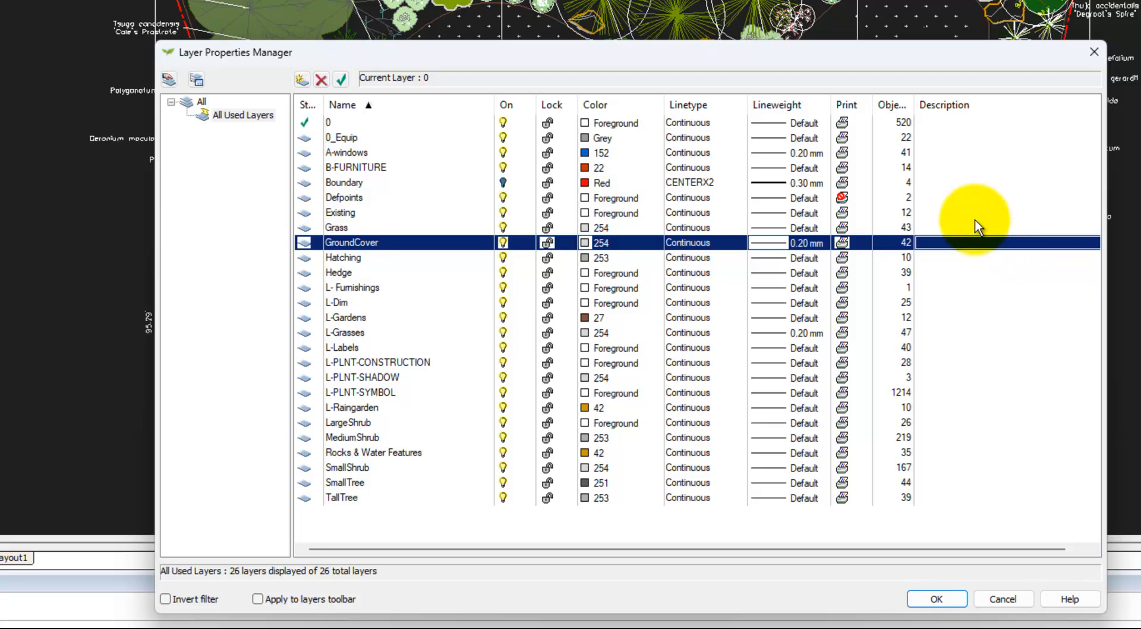
click(912, 182)
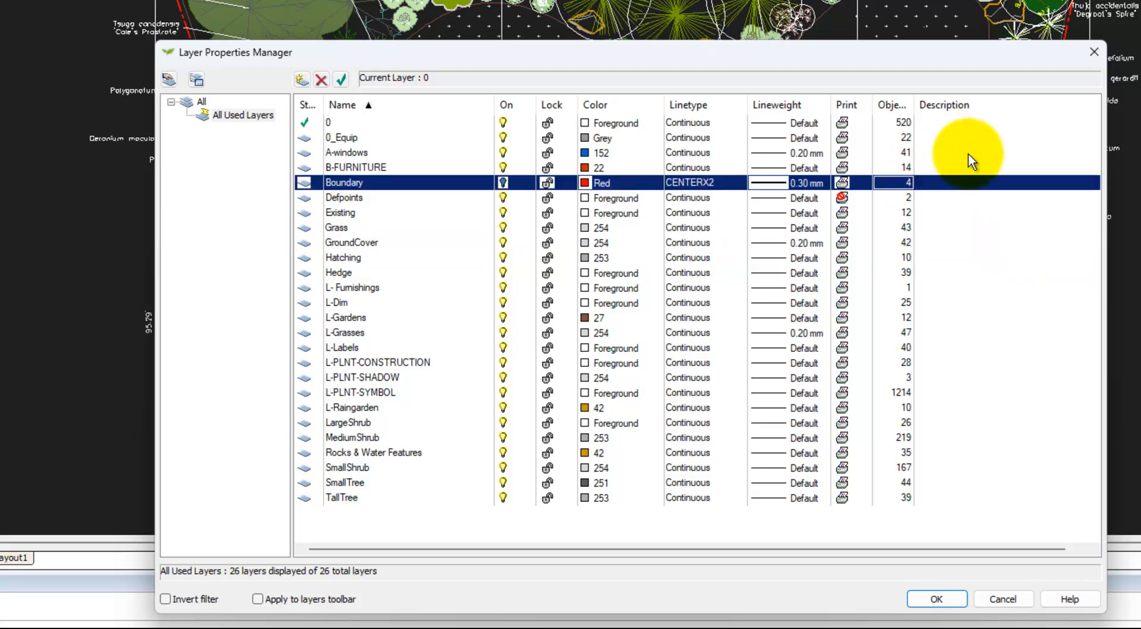
Set the A-windows layer's description to "Architectural".
click(936, 153)
click(933, 152)
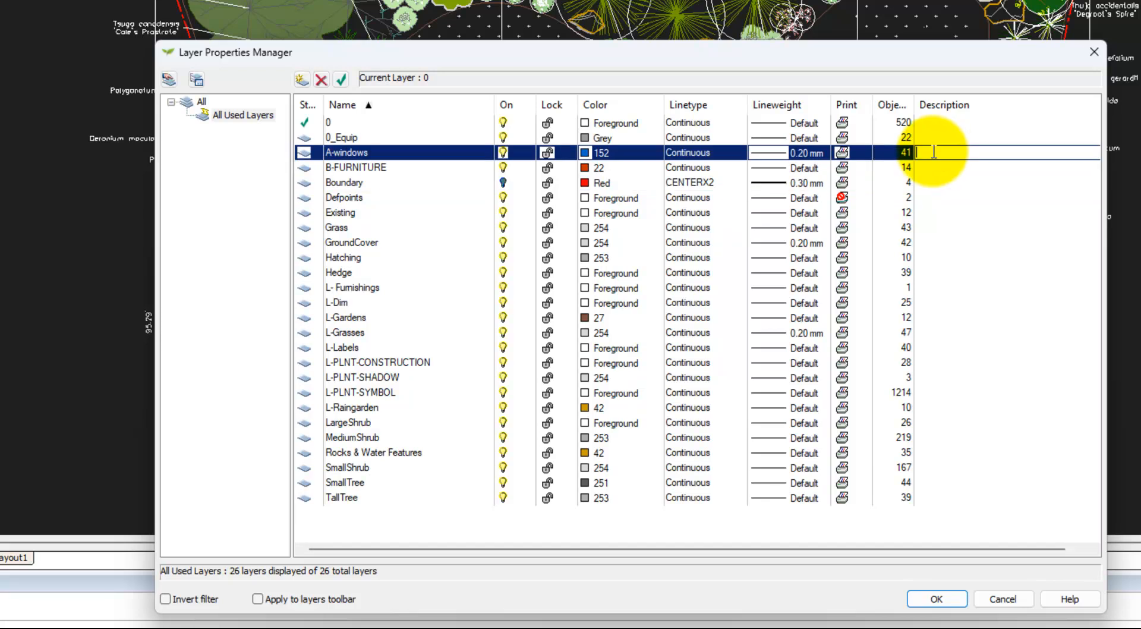
text(Architectural)
key(Return)
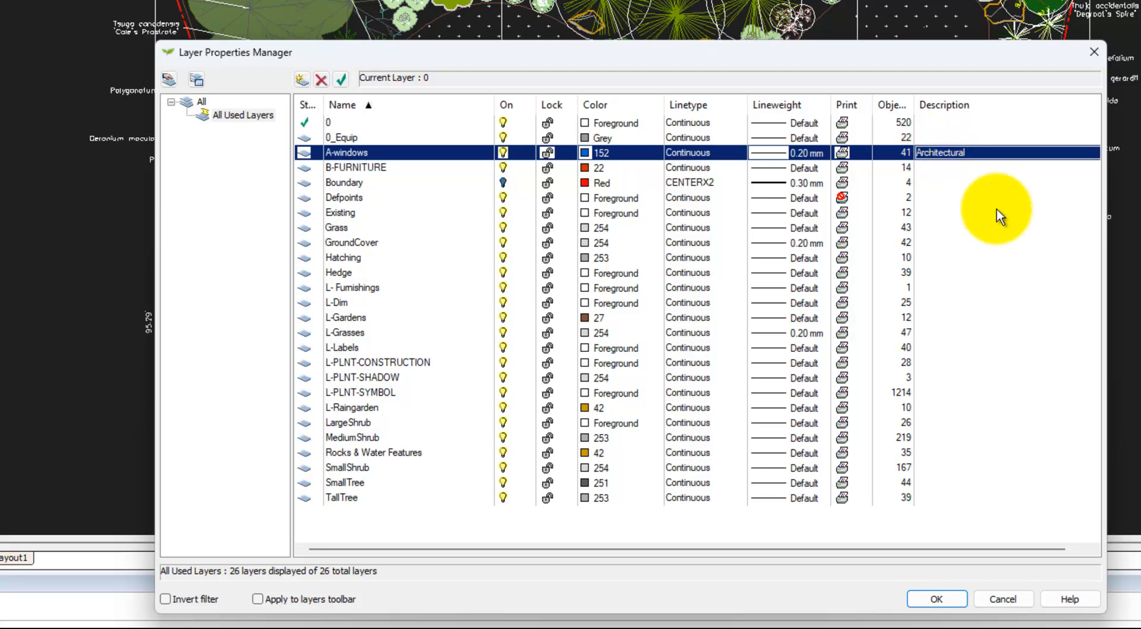
Enter "None" as the description of the Defpoints layer.
click(925, 198)
click(928, 196)
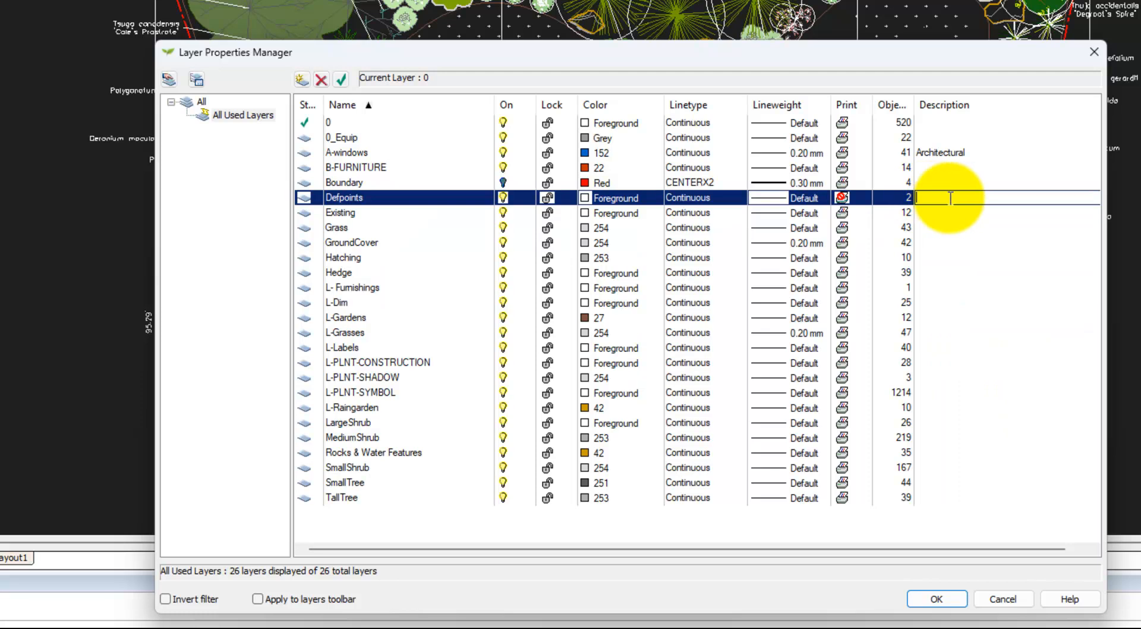
text(Non)
text(e)
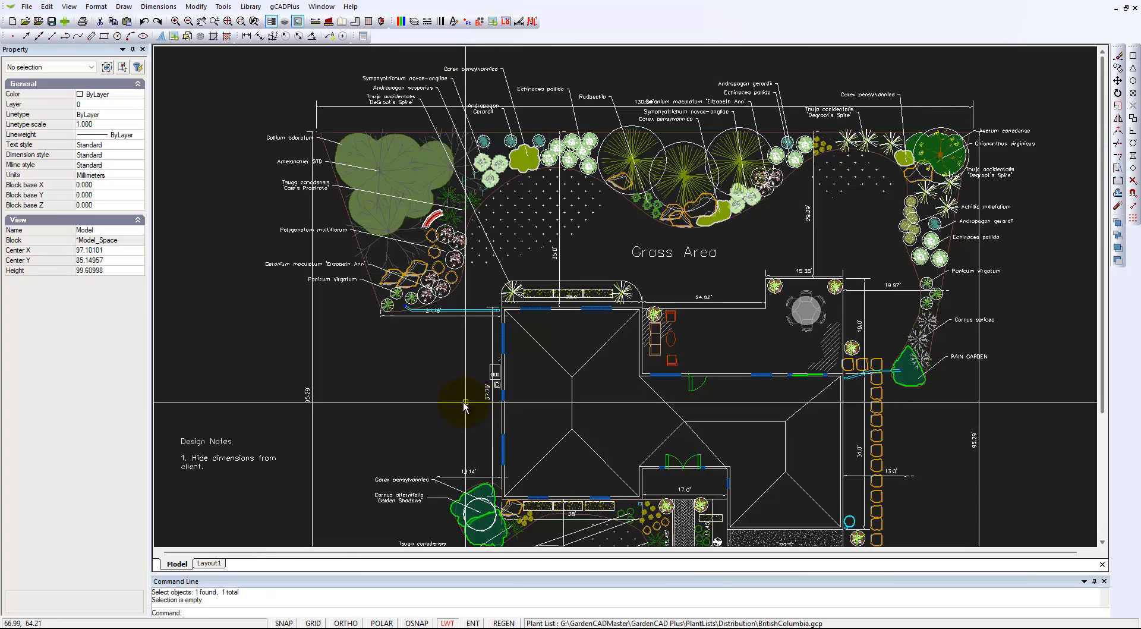
Check which layer the Design Notes text beside the plan is on, and leave it unselected.
scroll(229, 461, up, 2)
middle_drag(238, 462, 319, 421)
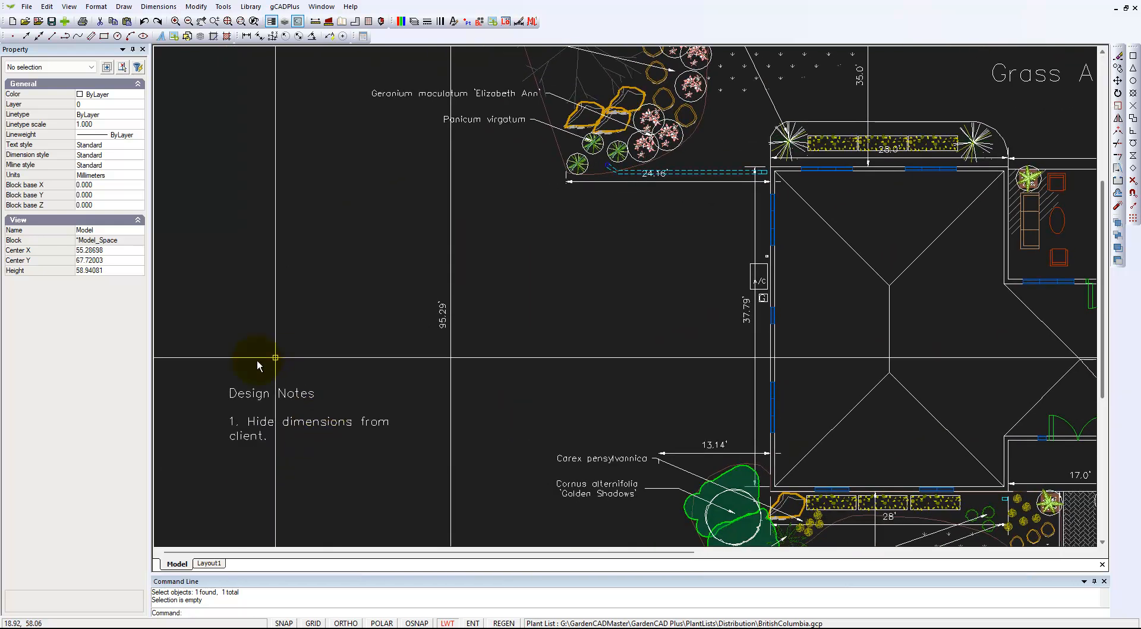
click(285, 428)
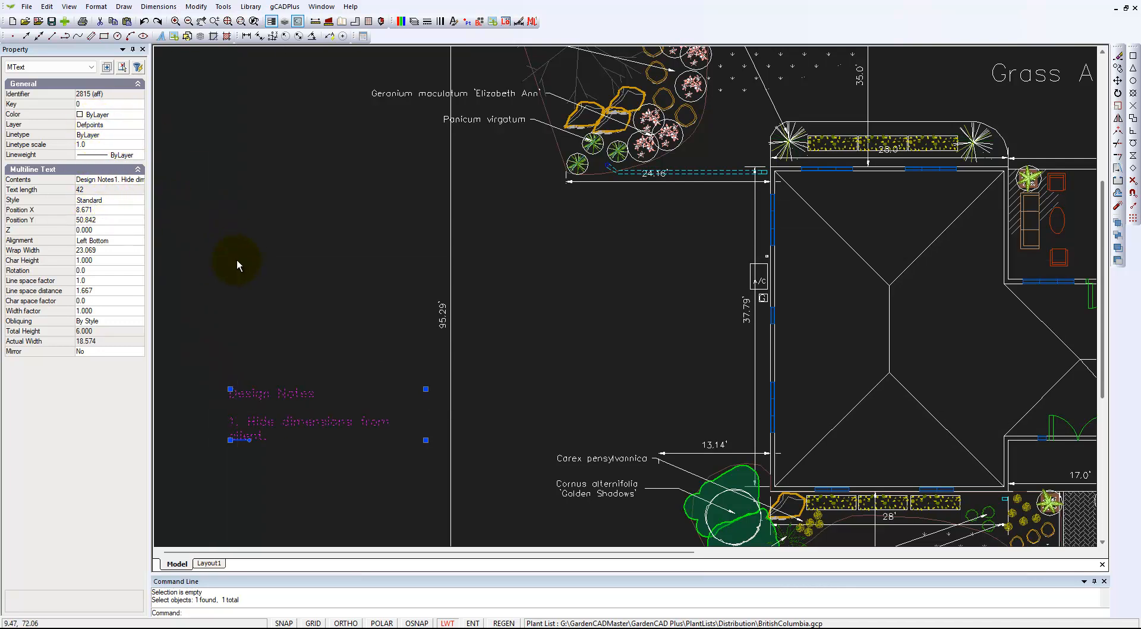
key(Escape)
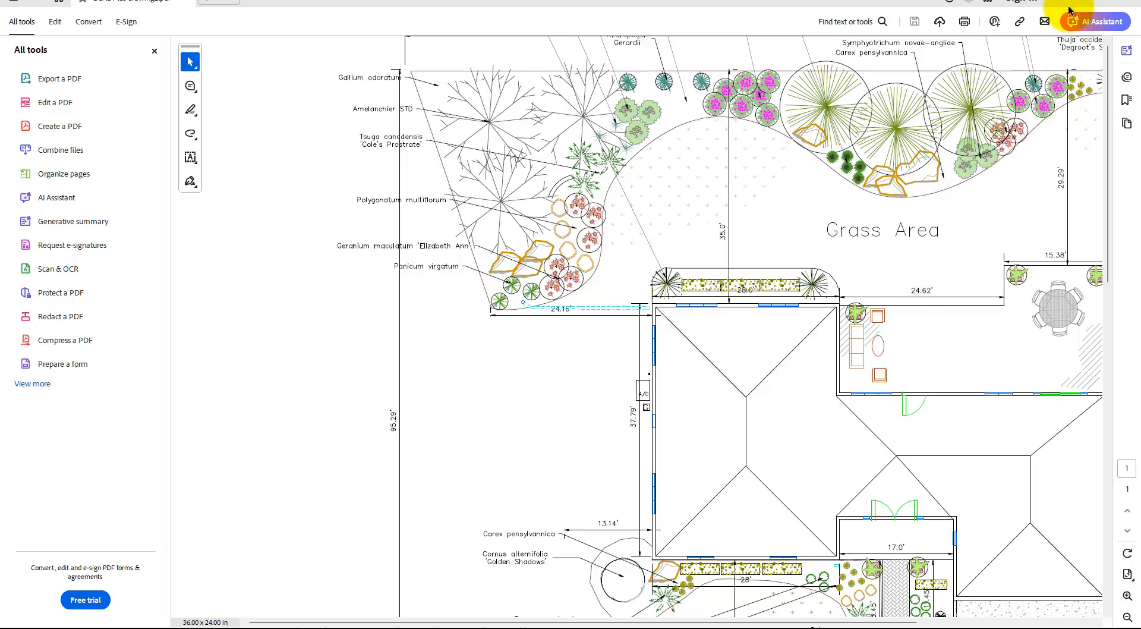
Switch from the PDF viewer back to the gCADPlus drawing and start saving it as a PDF.
click(1070, 5)
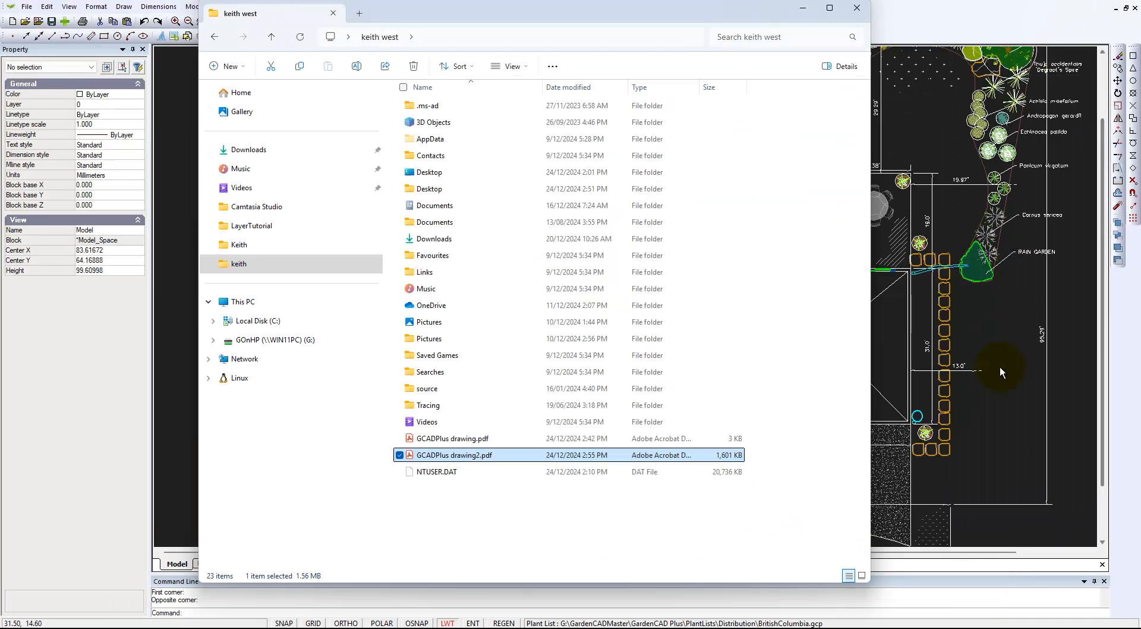
click(1001, 372)
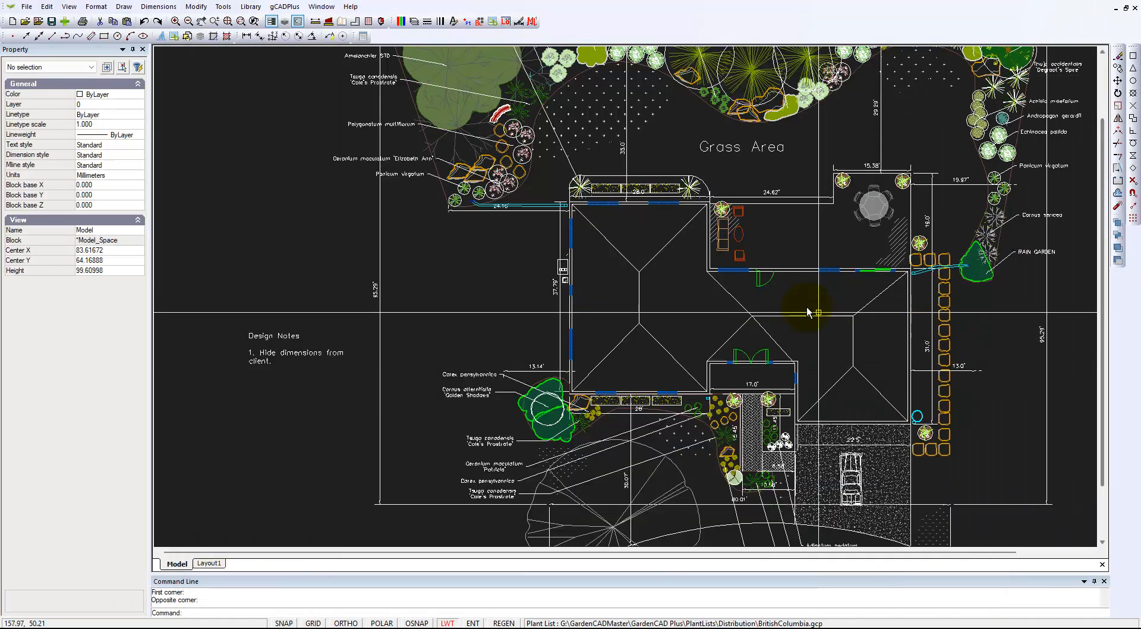
click(27, 6)
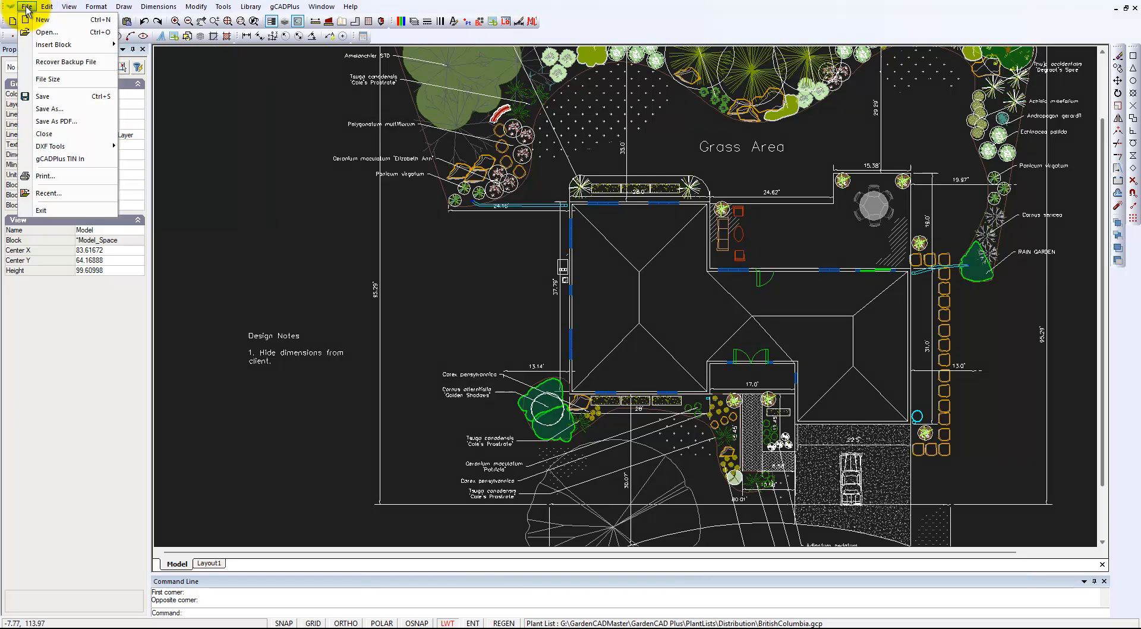
click(53, 122)
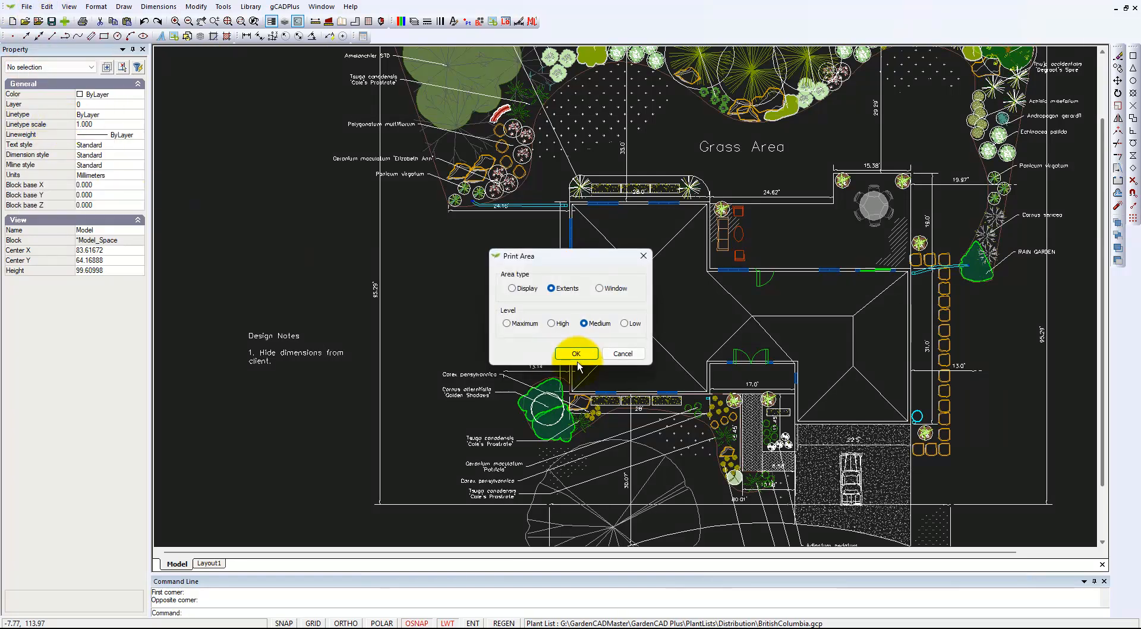